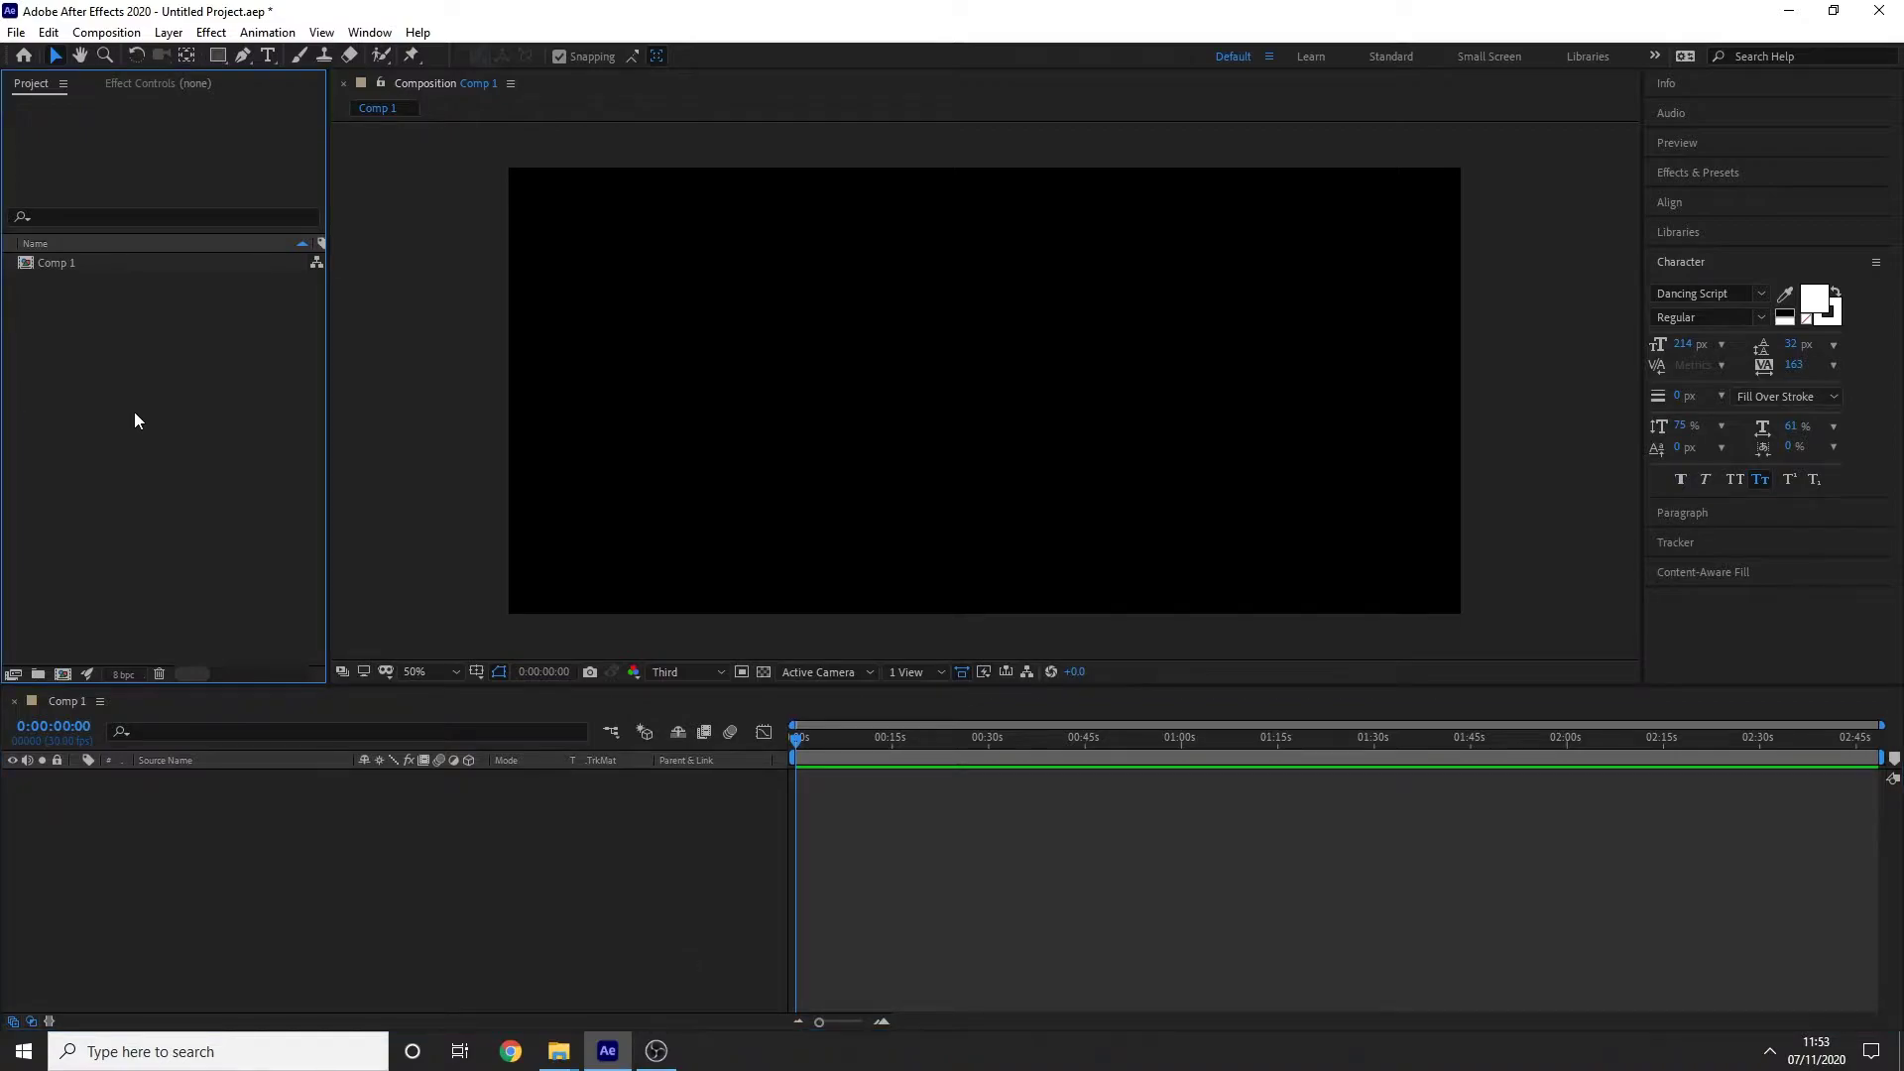
pyautogui.rightClick(62, 266)
pyautogui.click(131, 275)
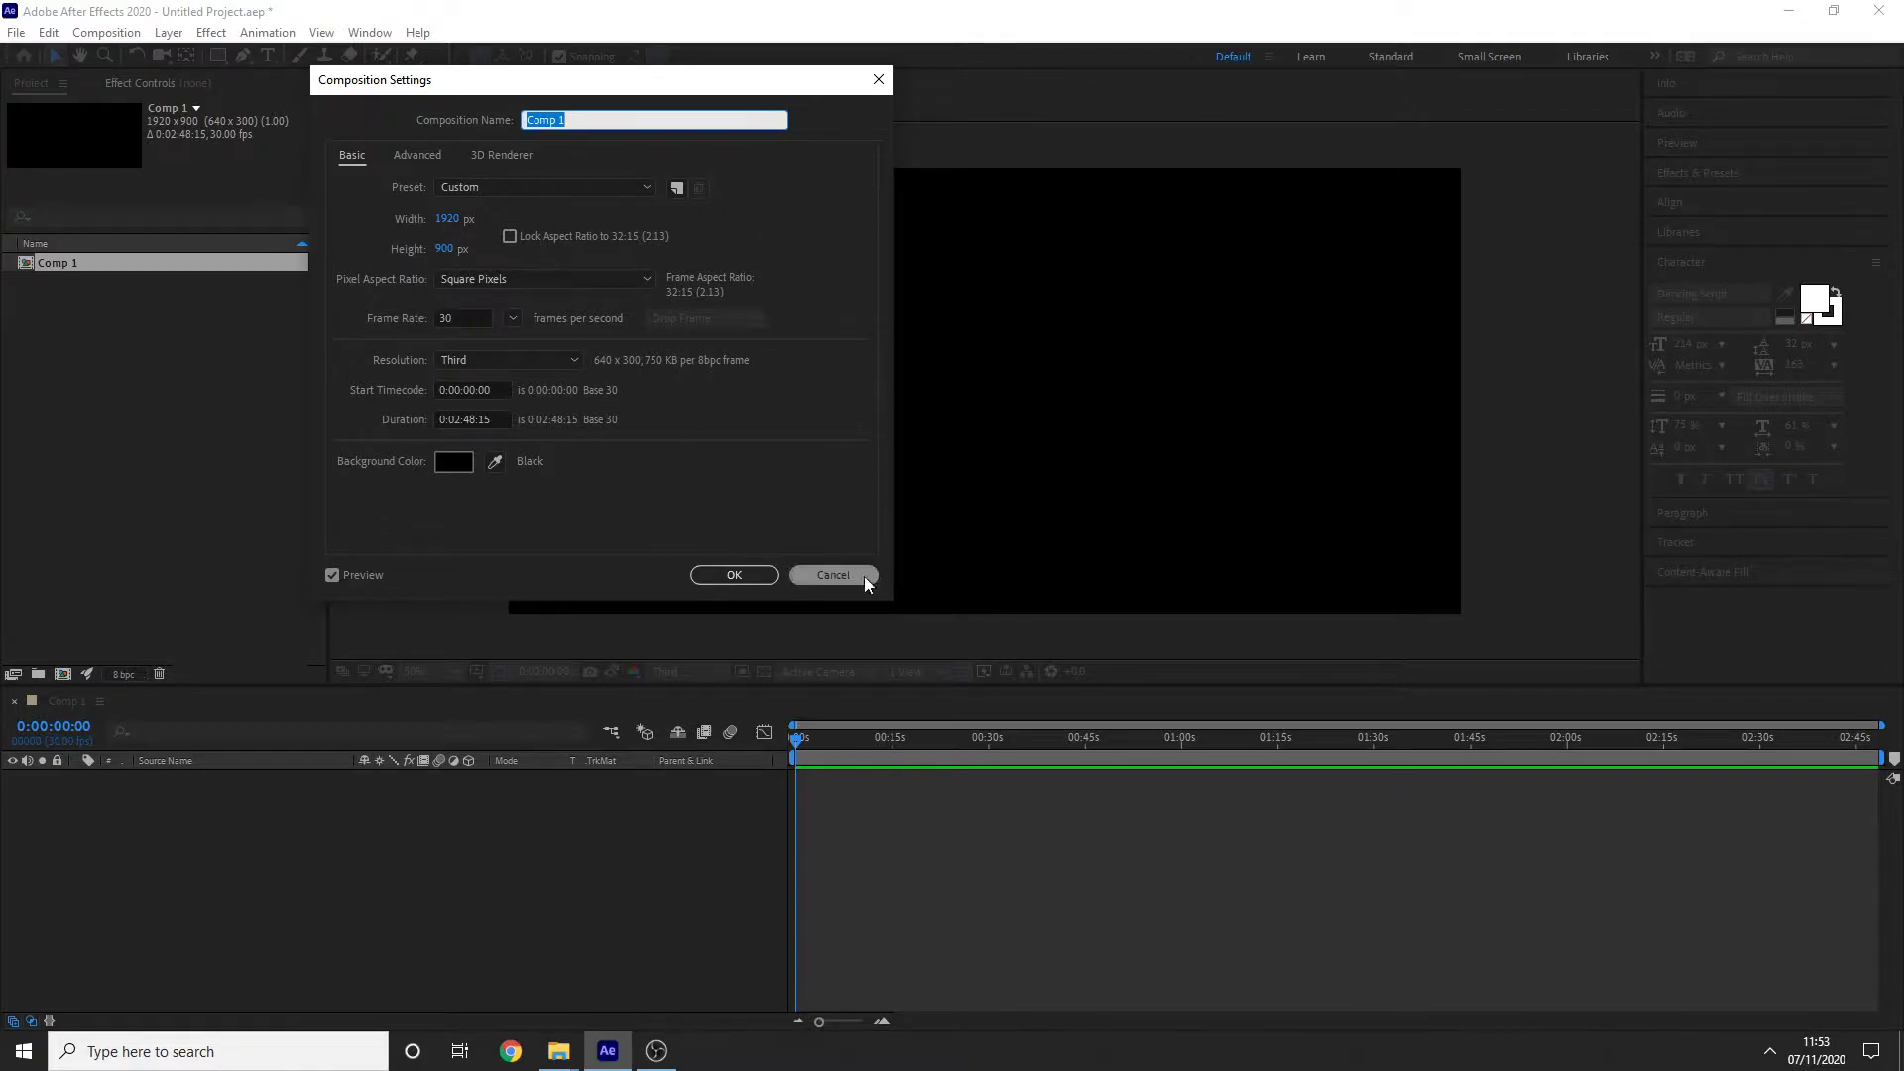
pyautogui.click(734, 576)
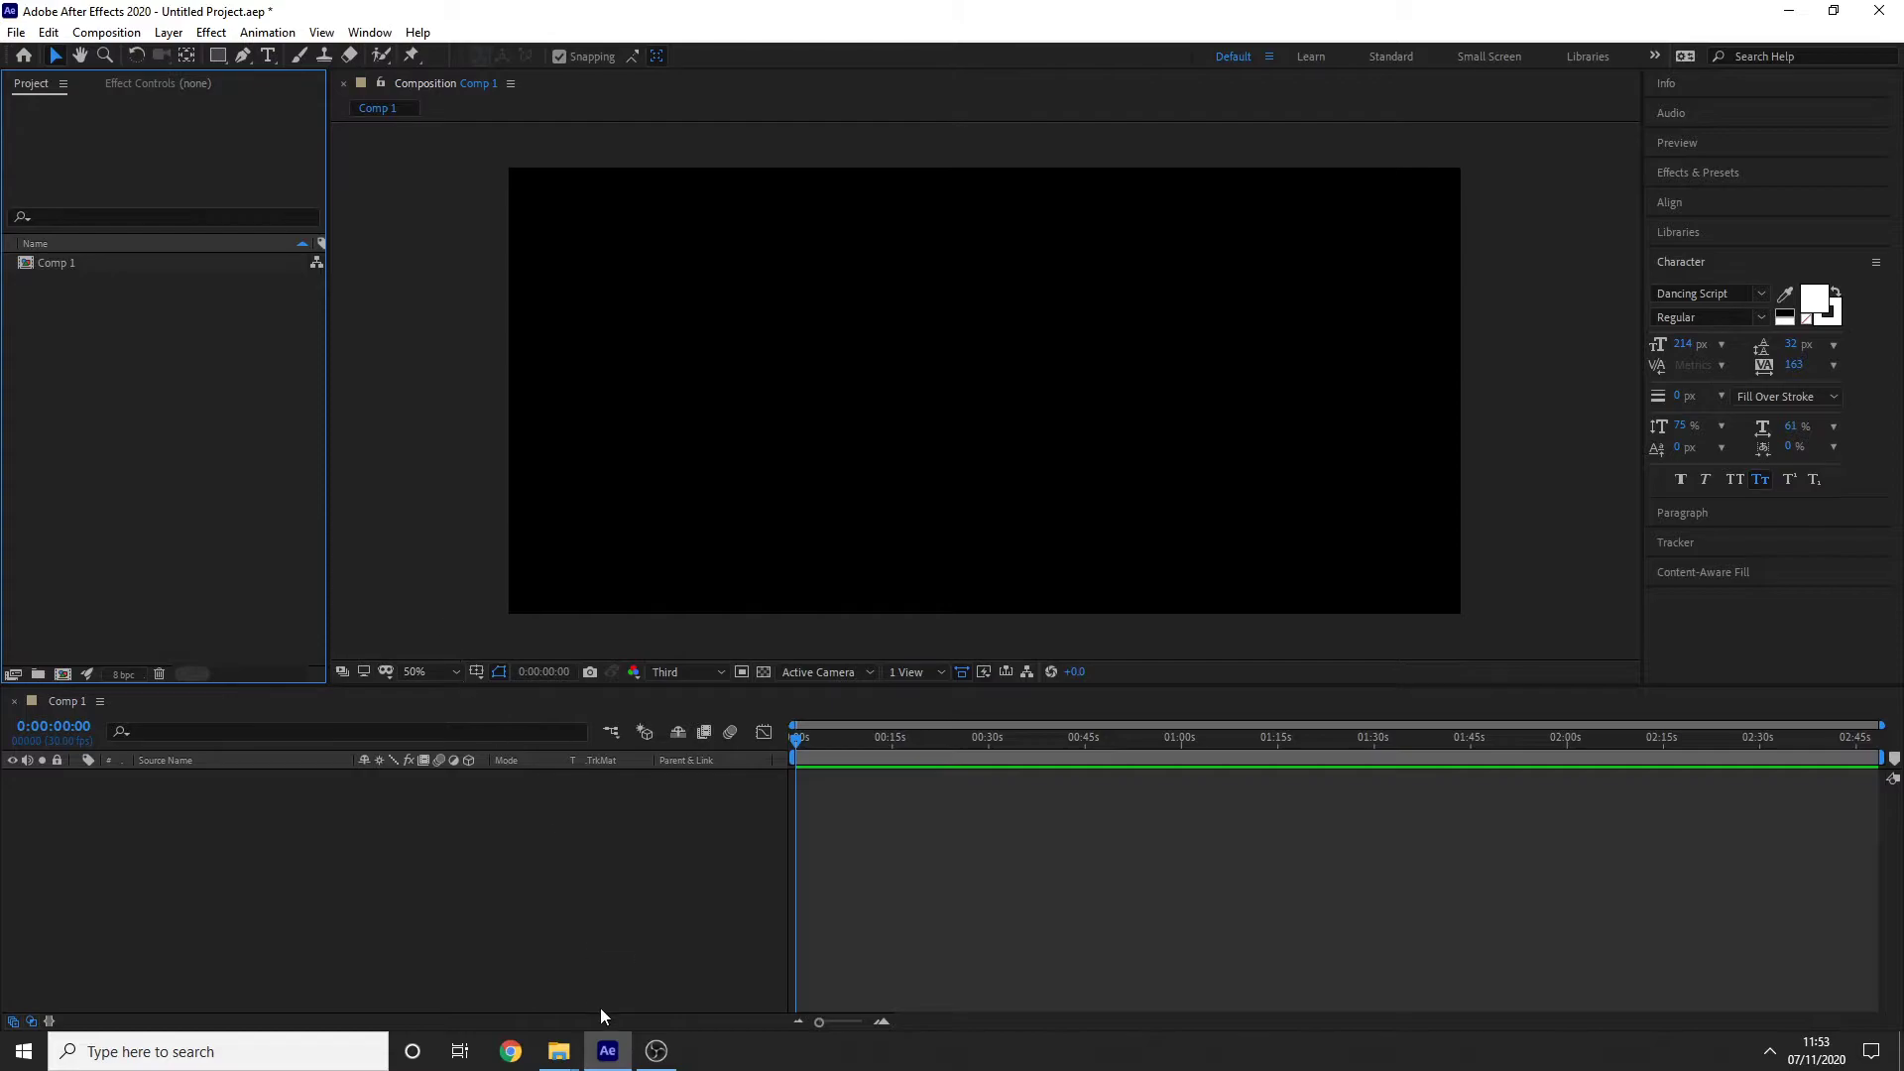
# Step: Bring up the 3) POV folder window in File Explorer and move it to the right
pyautogui.click(558, 1051)
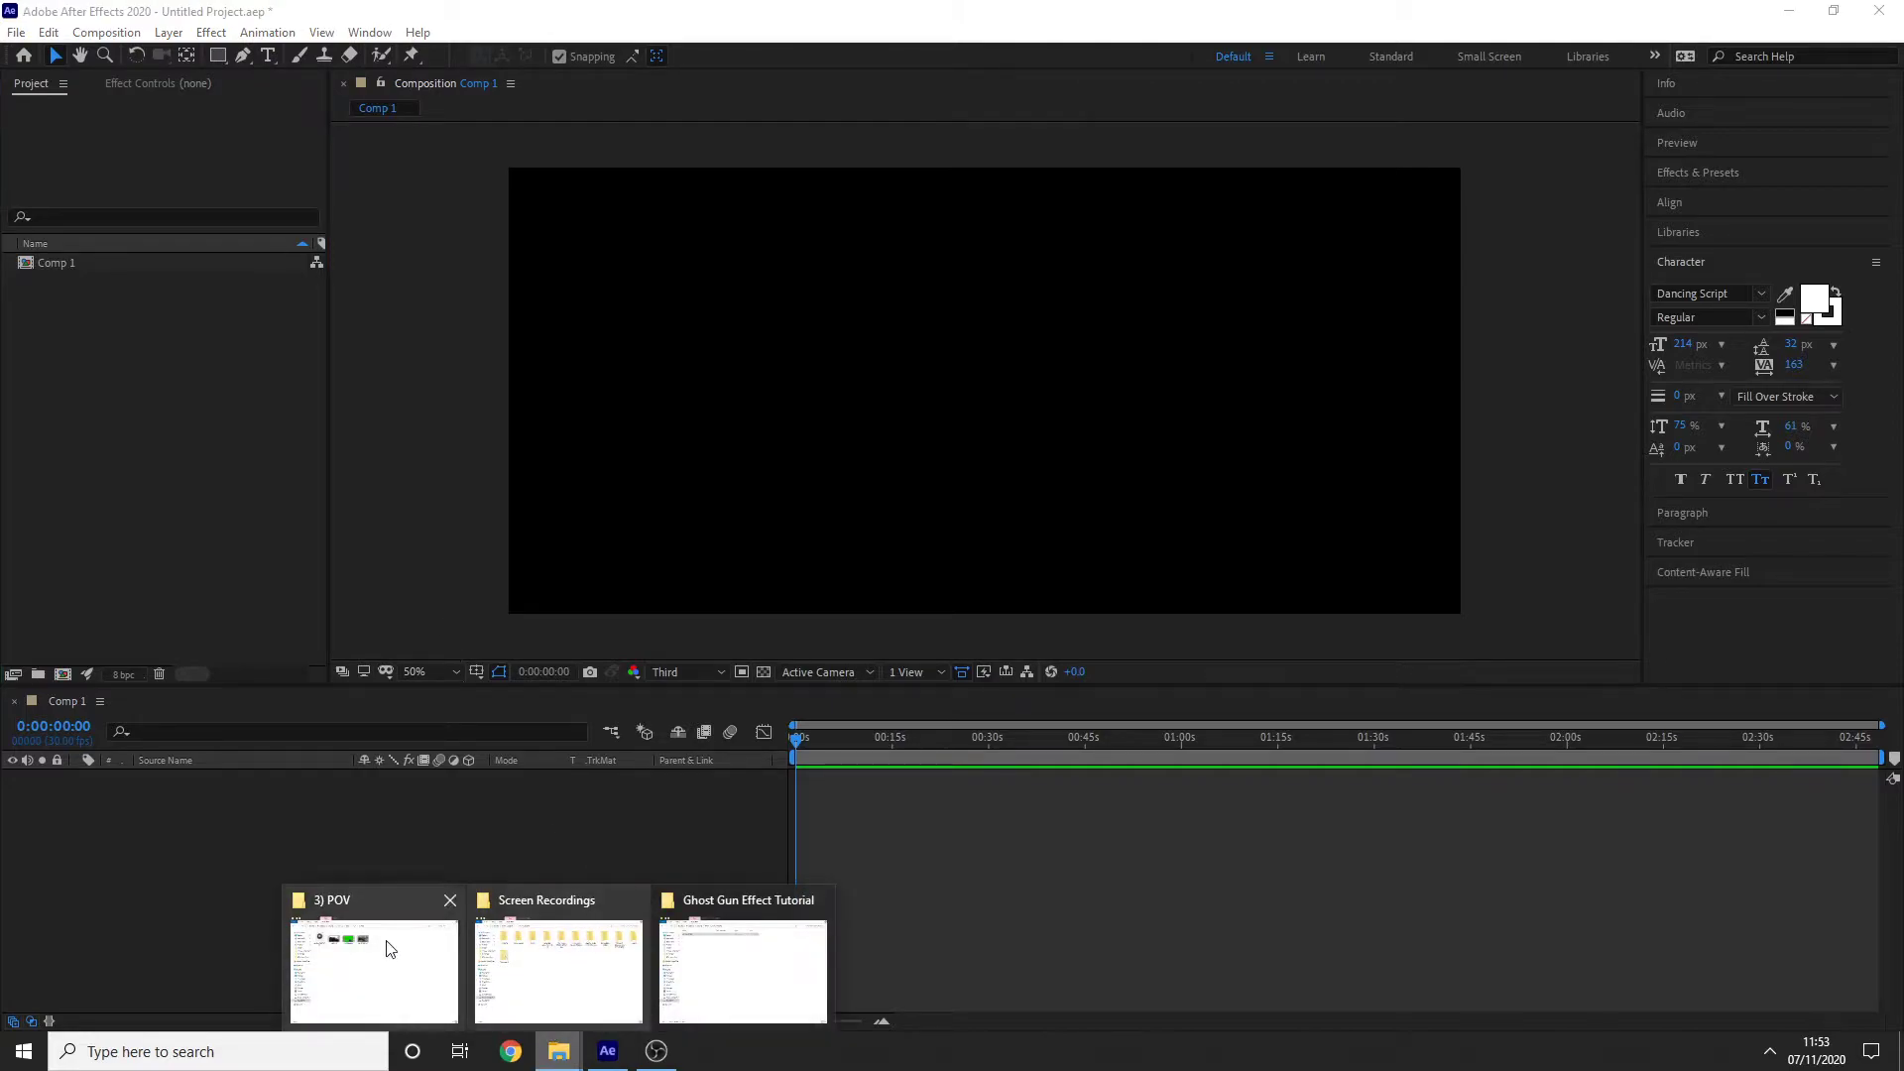
pyautogui.click(386, 949)
pyautogui.moveTo(1065, 156); pyautogui.dragTo(1016, 133)
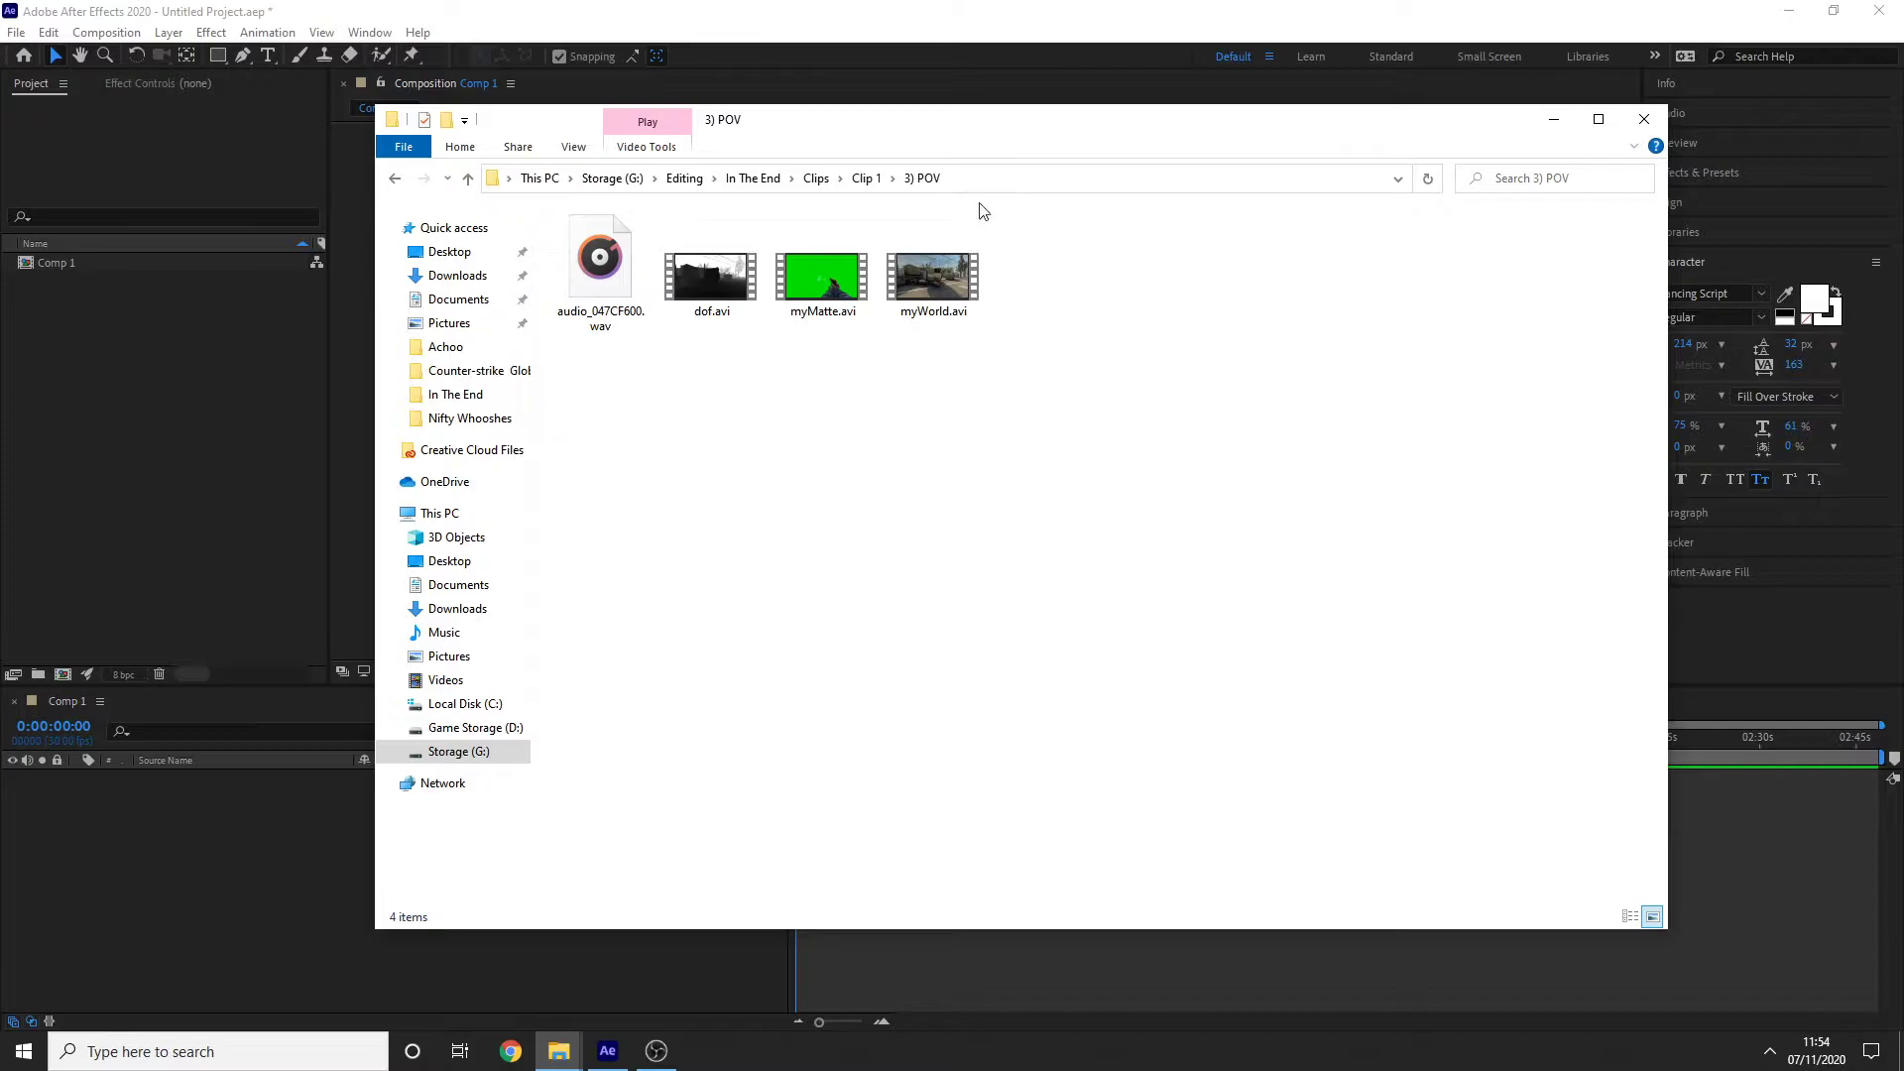
# Step: Check dof.avi, myMatte.avi and myWorld.avi, then select all three clips together
pyautogui.click(708, 306)
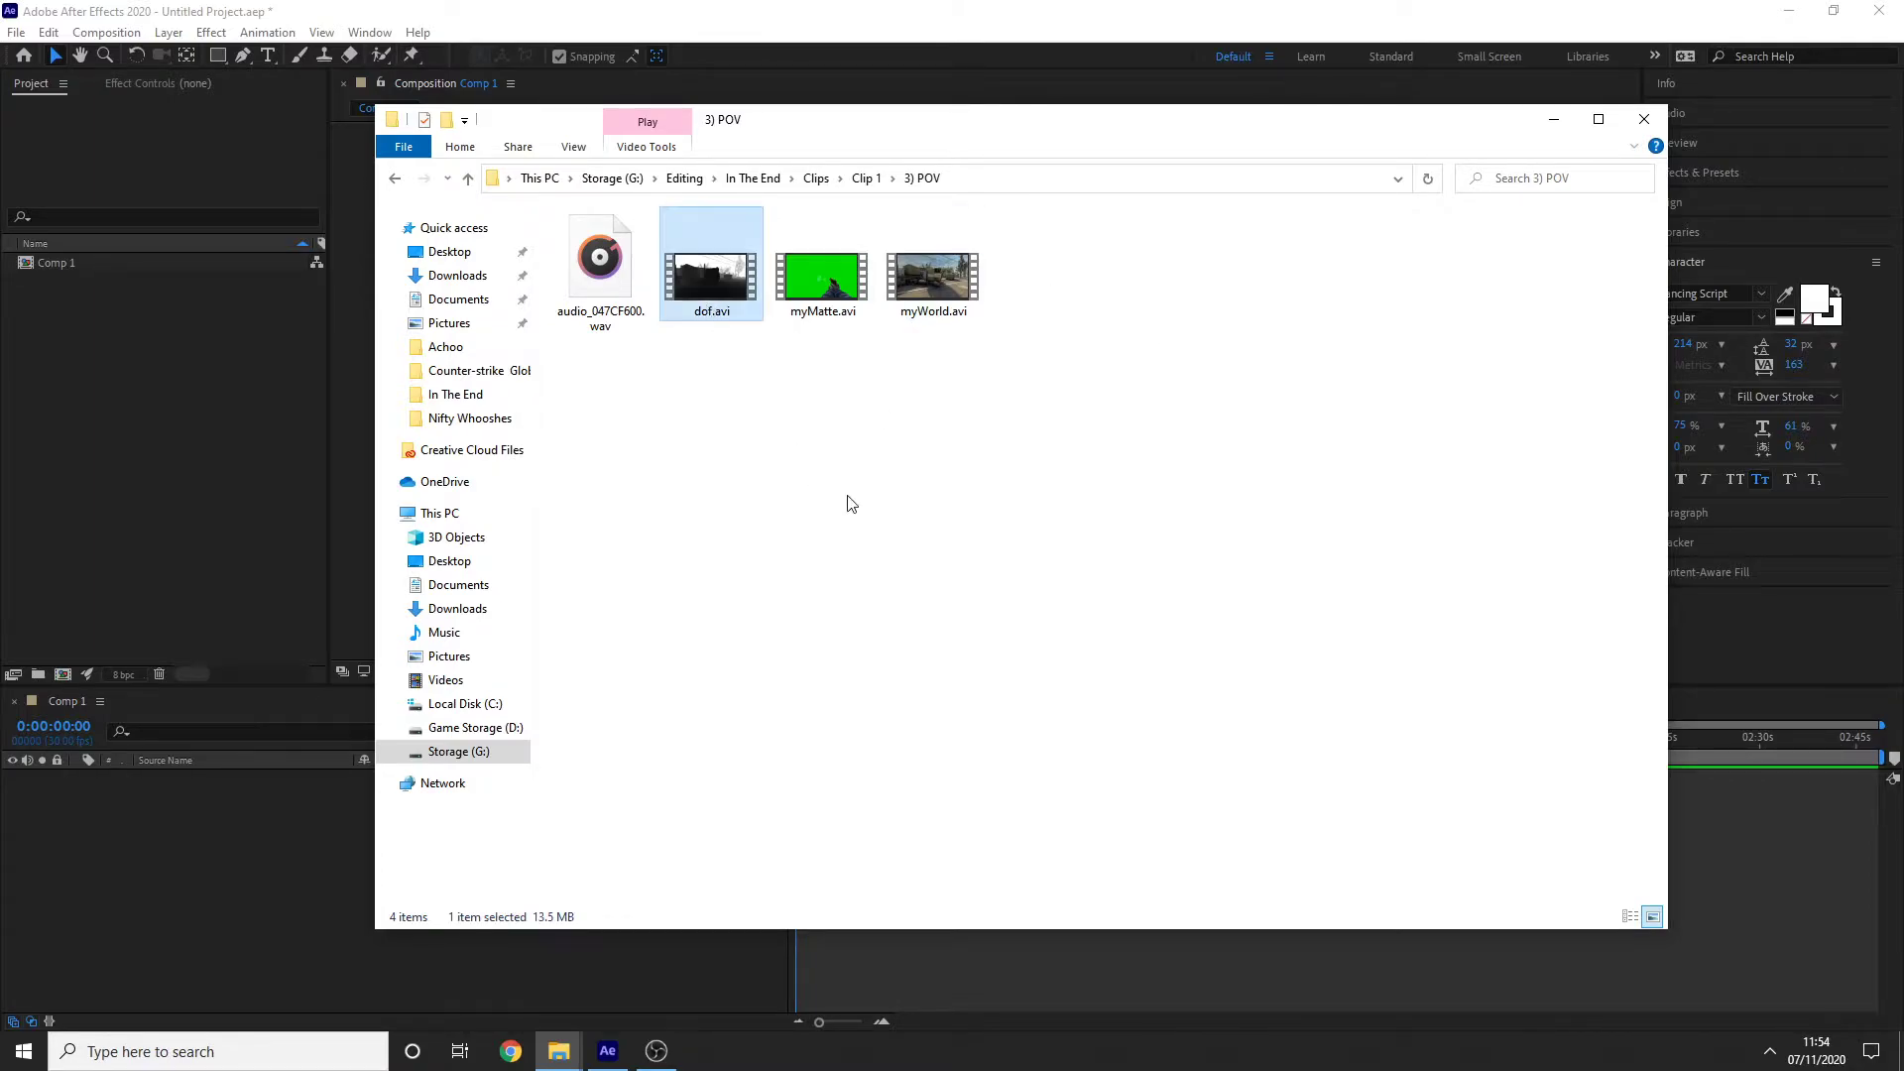
pyautogui.click(802, 280)
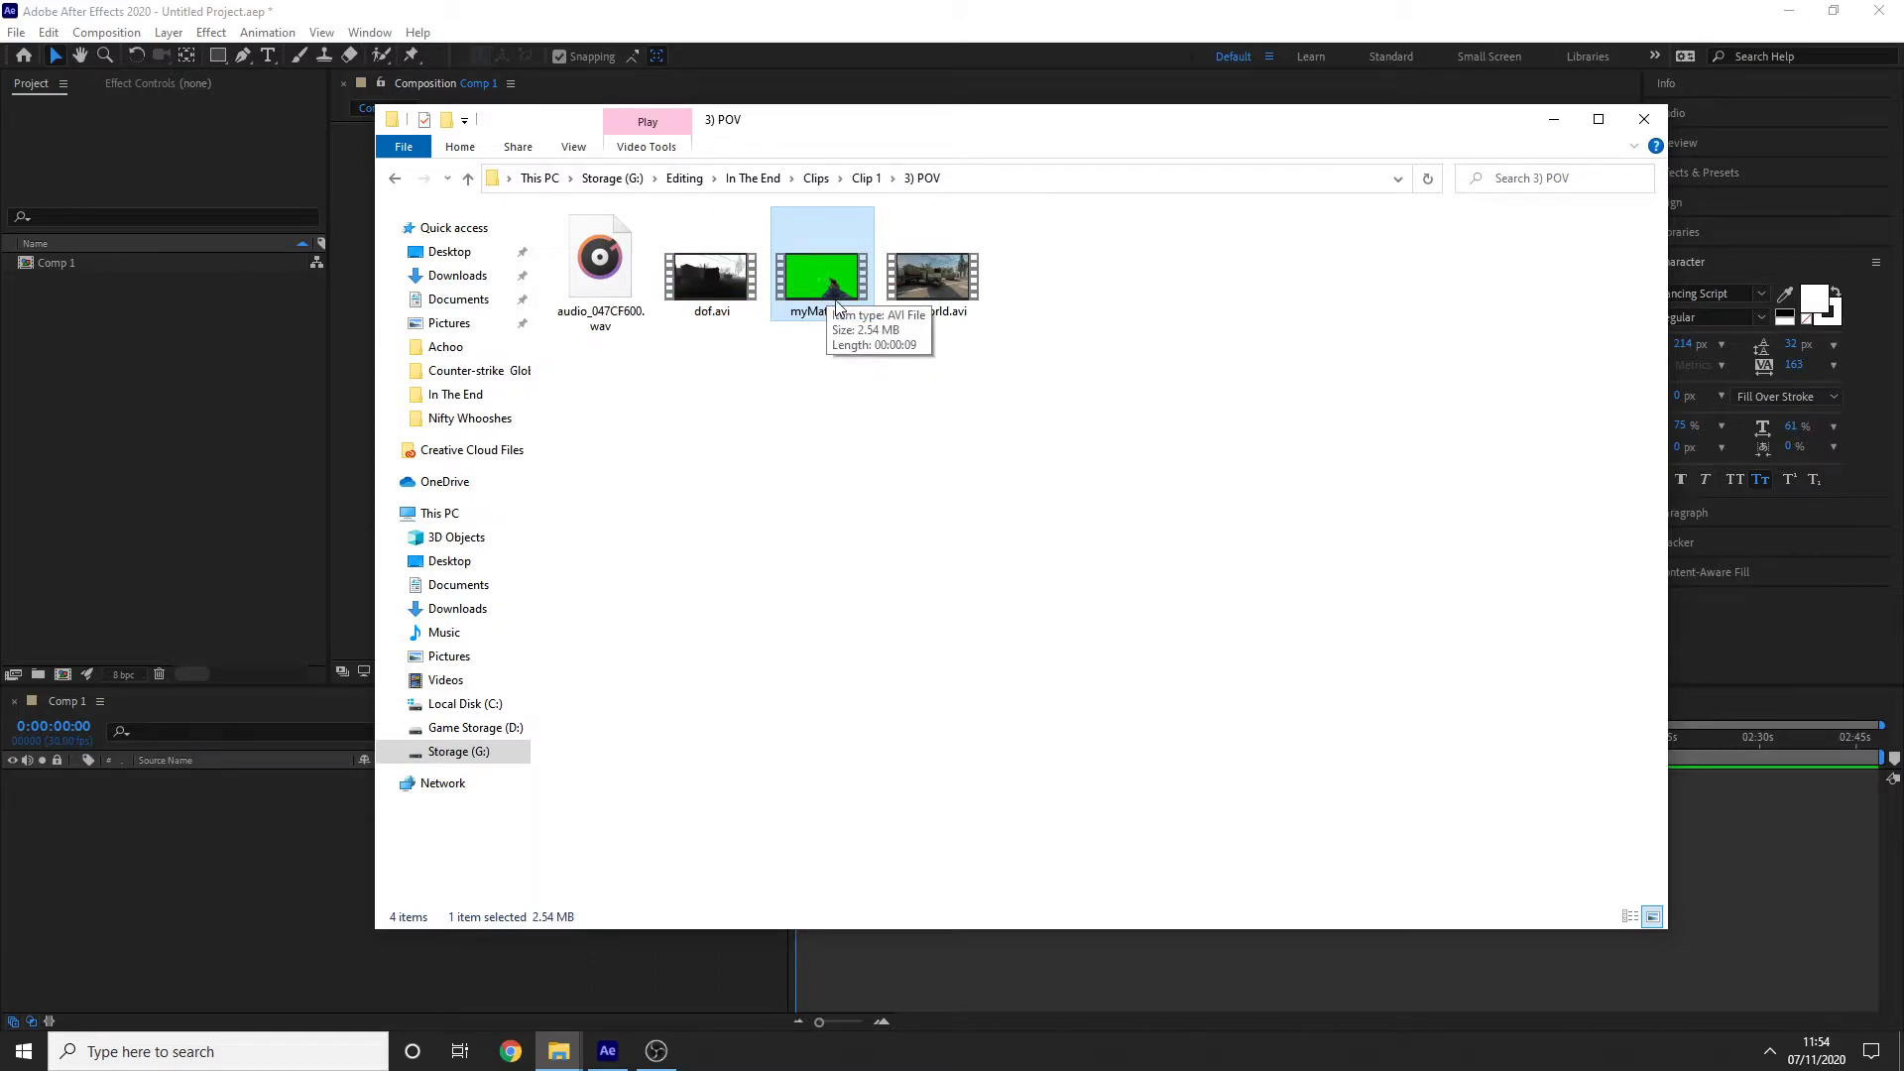
pyautogui.click(937, 283)
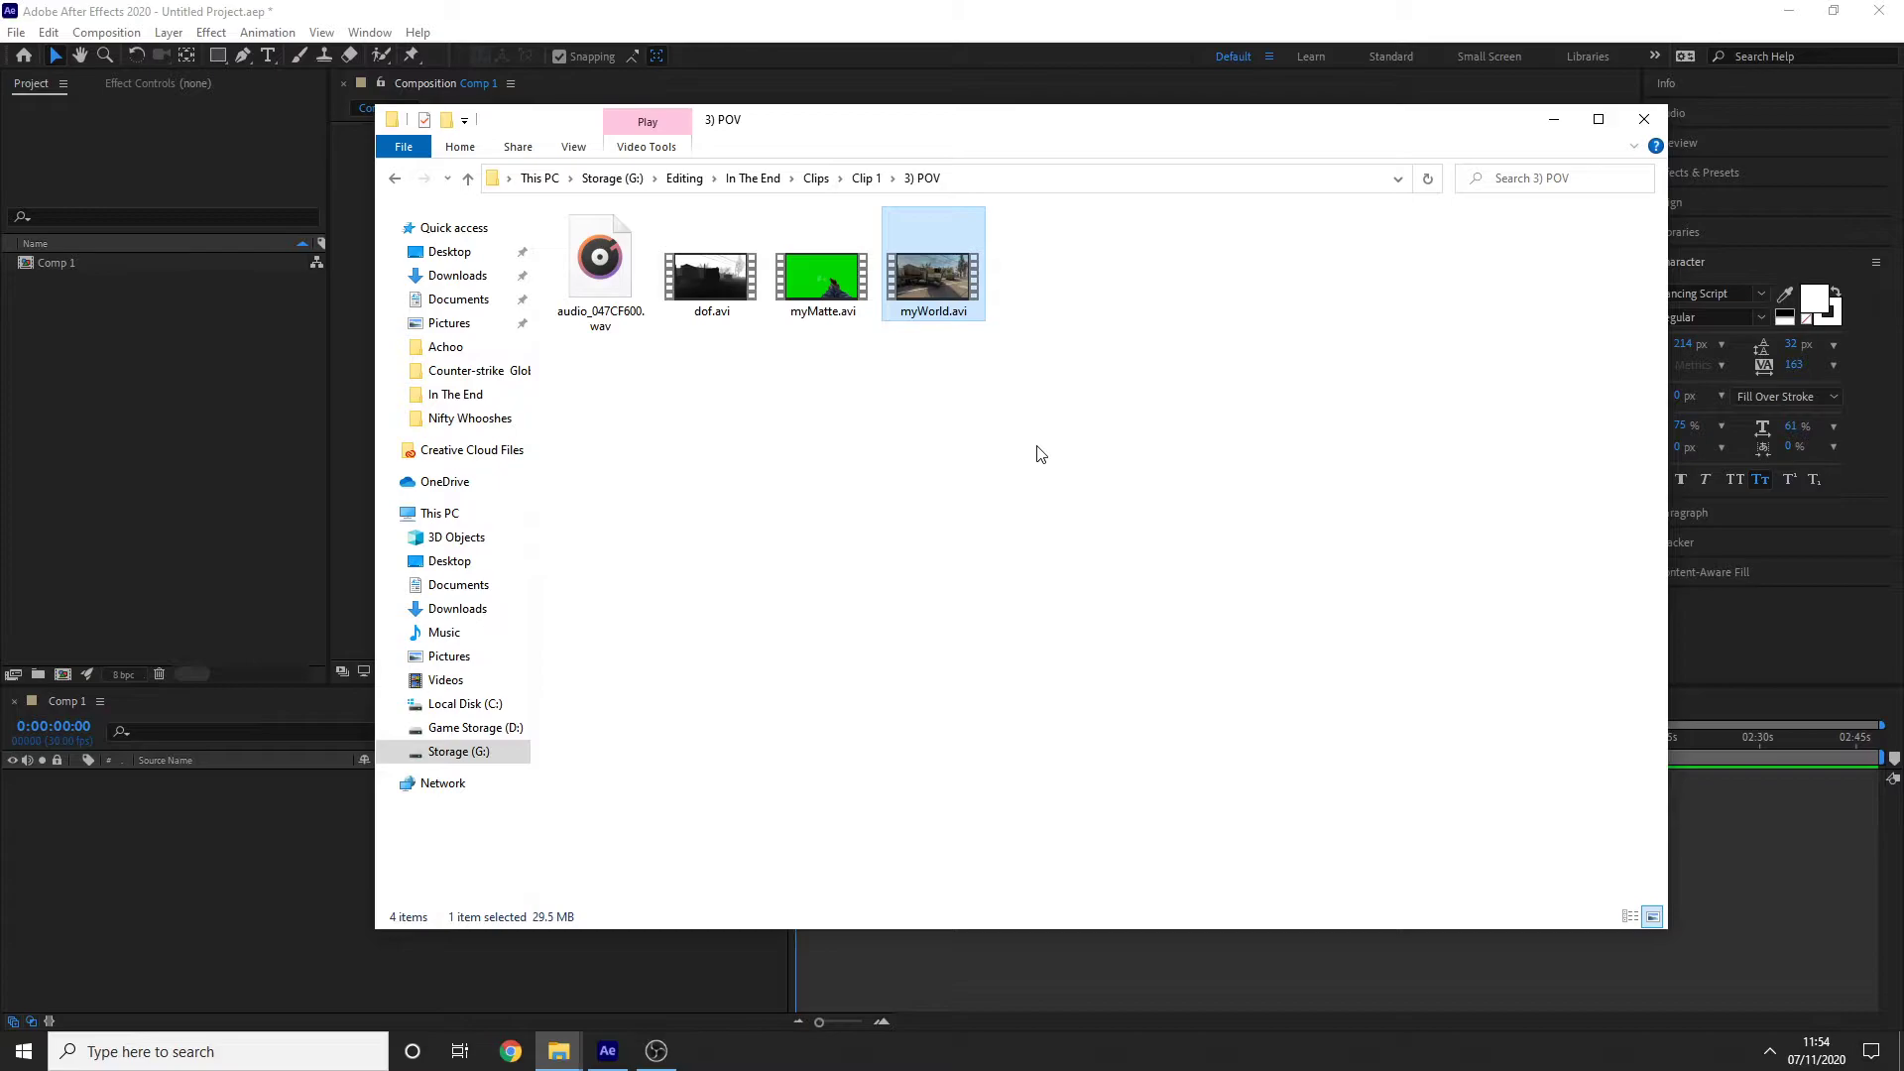
pyautogui.click(1329, 264)
pyautogui.moveTo(1253, 270); pyautogui.dragTo(134, 438)
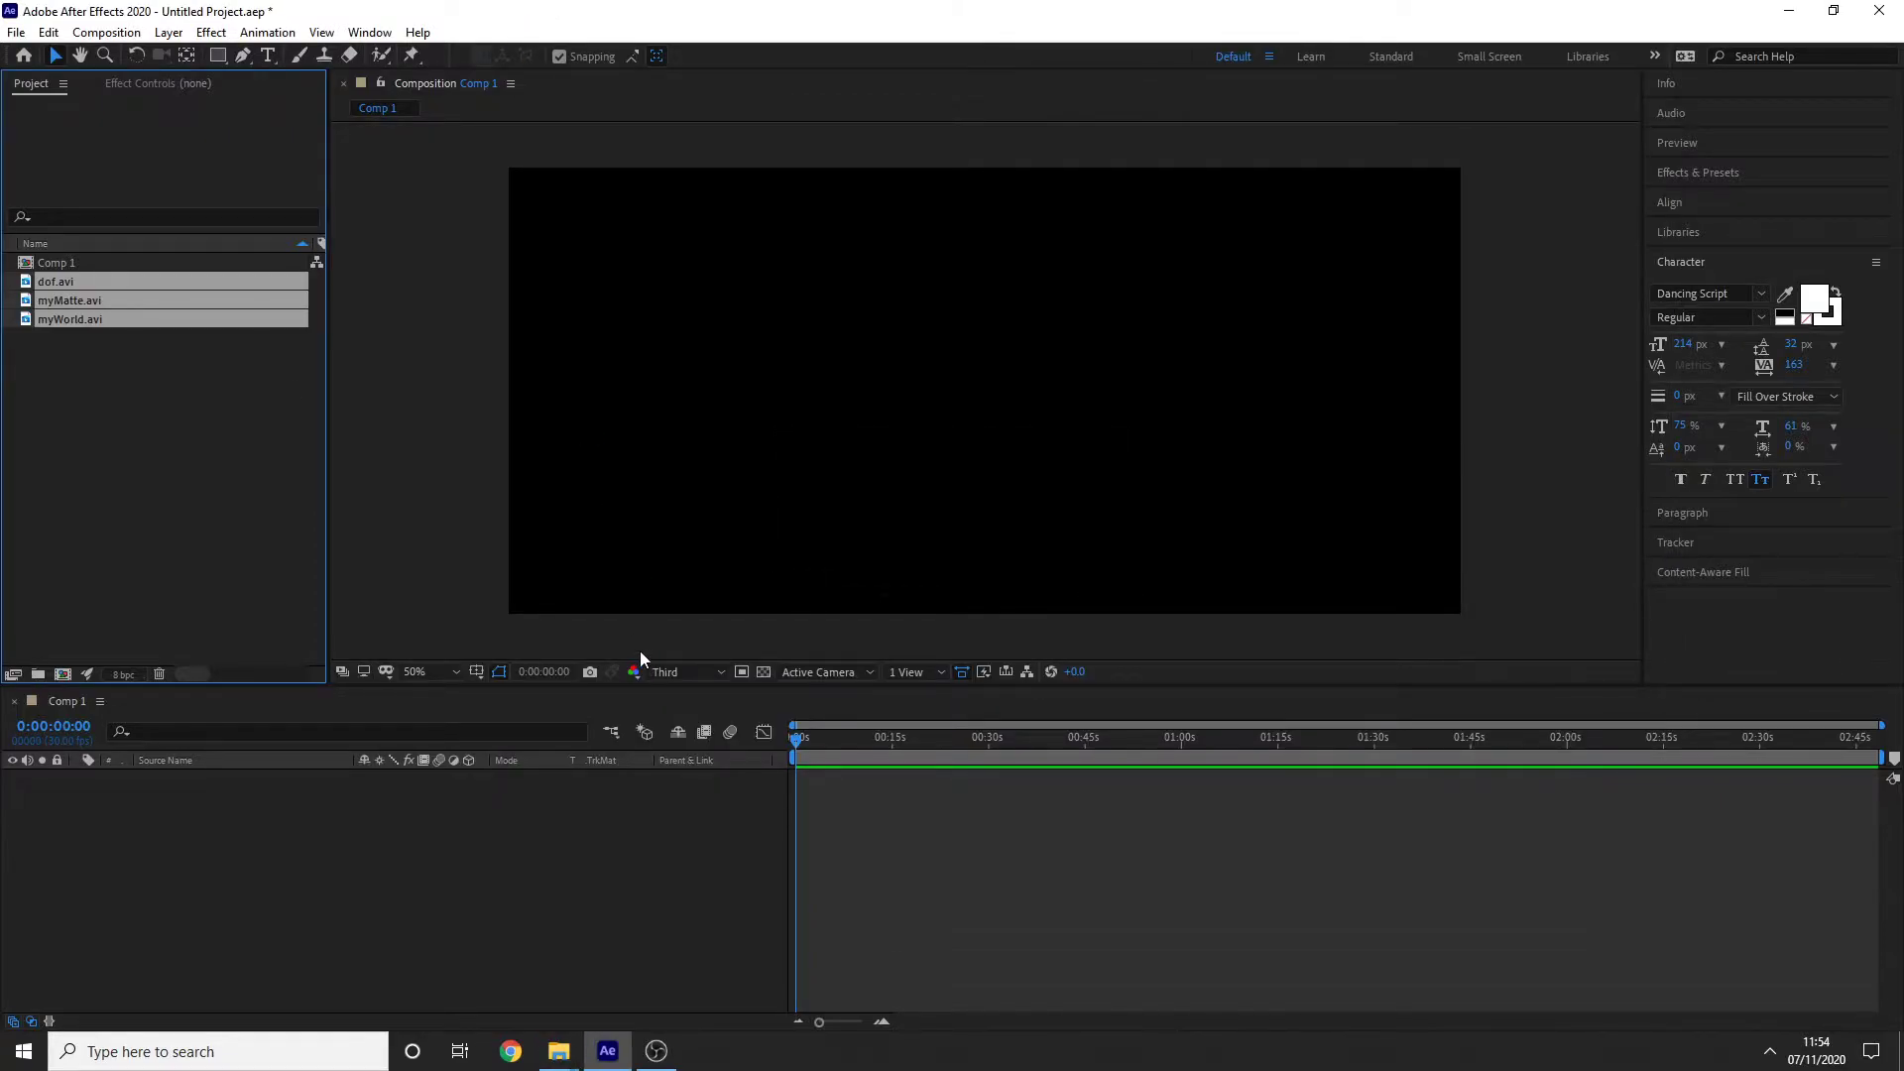
# Step: Add dof.avi, myMatte.avi and myWorld.avi to Comp 1, hide dof.avi, and select myMatte.avi
pyautogui.click(79, 478)
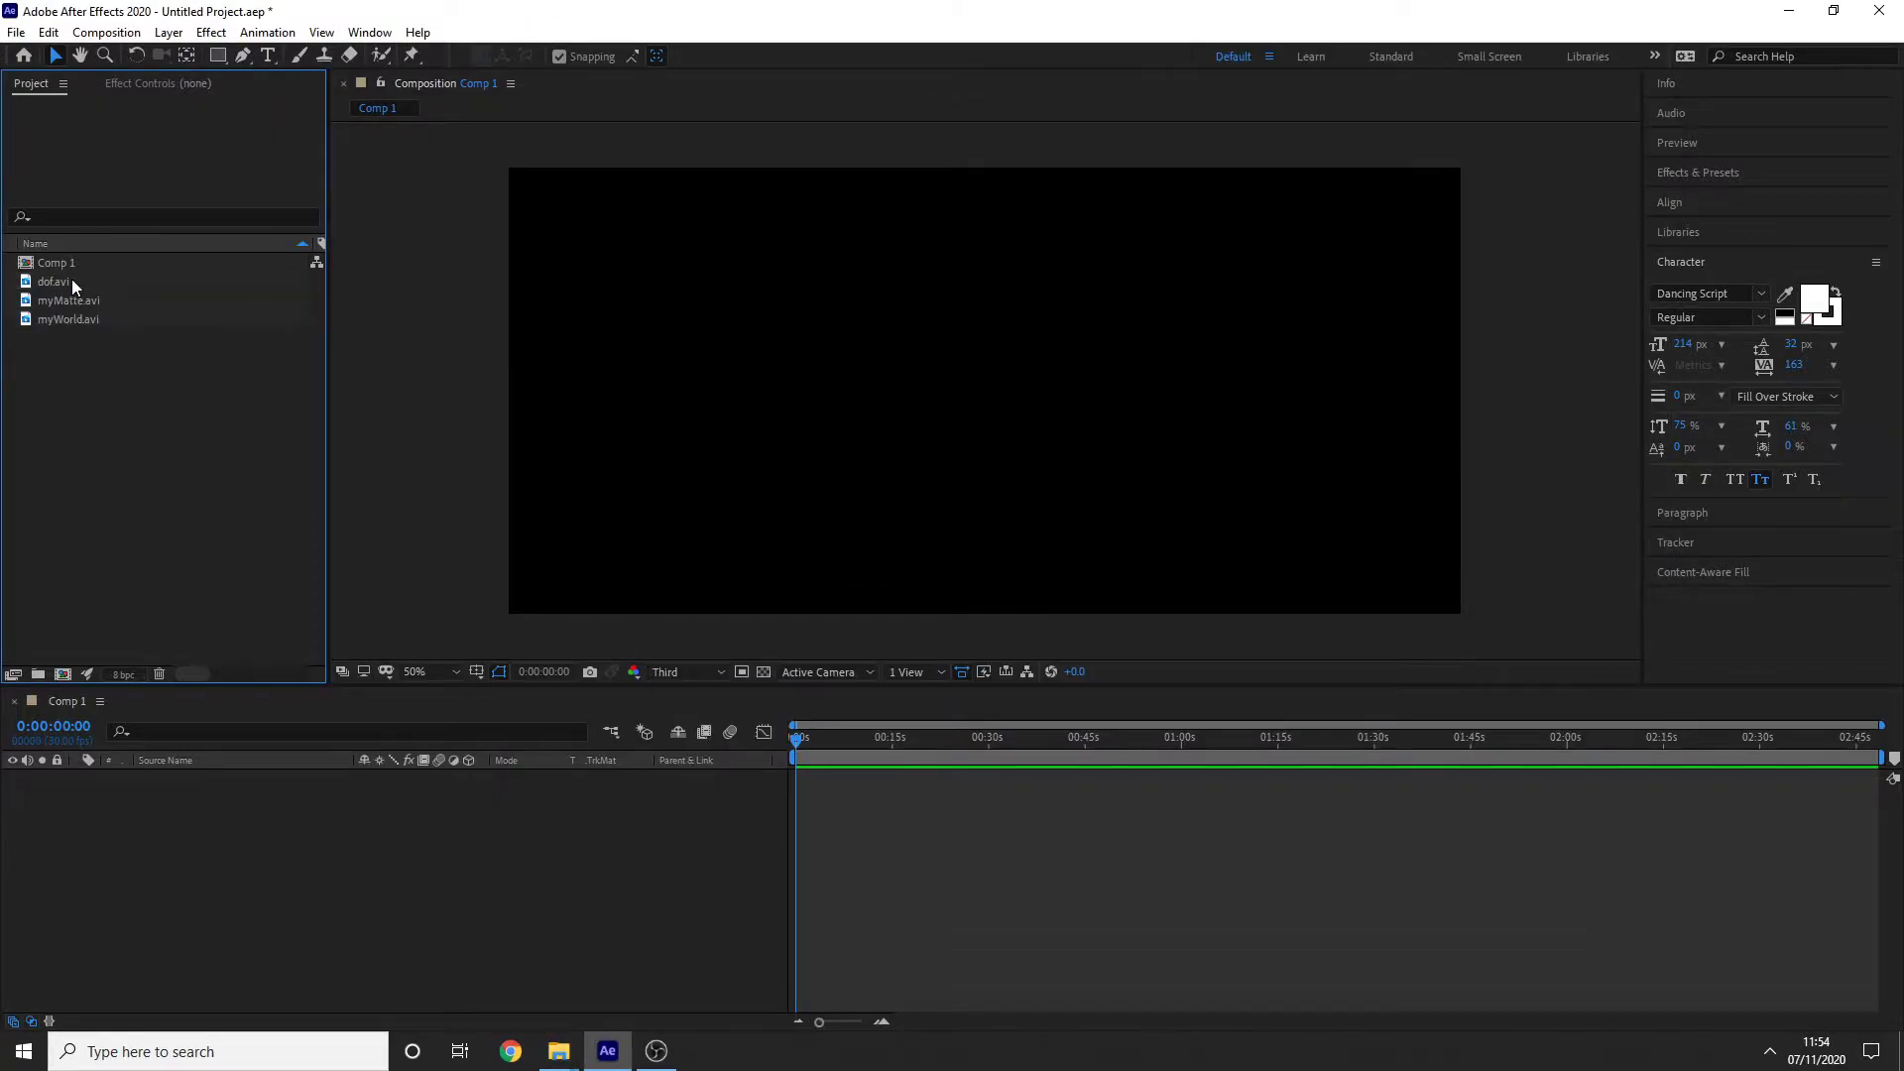
pyautogui.click(63, 280)
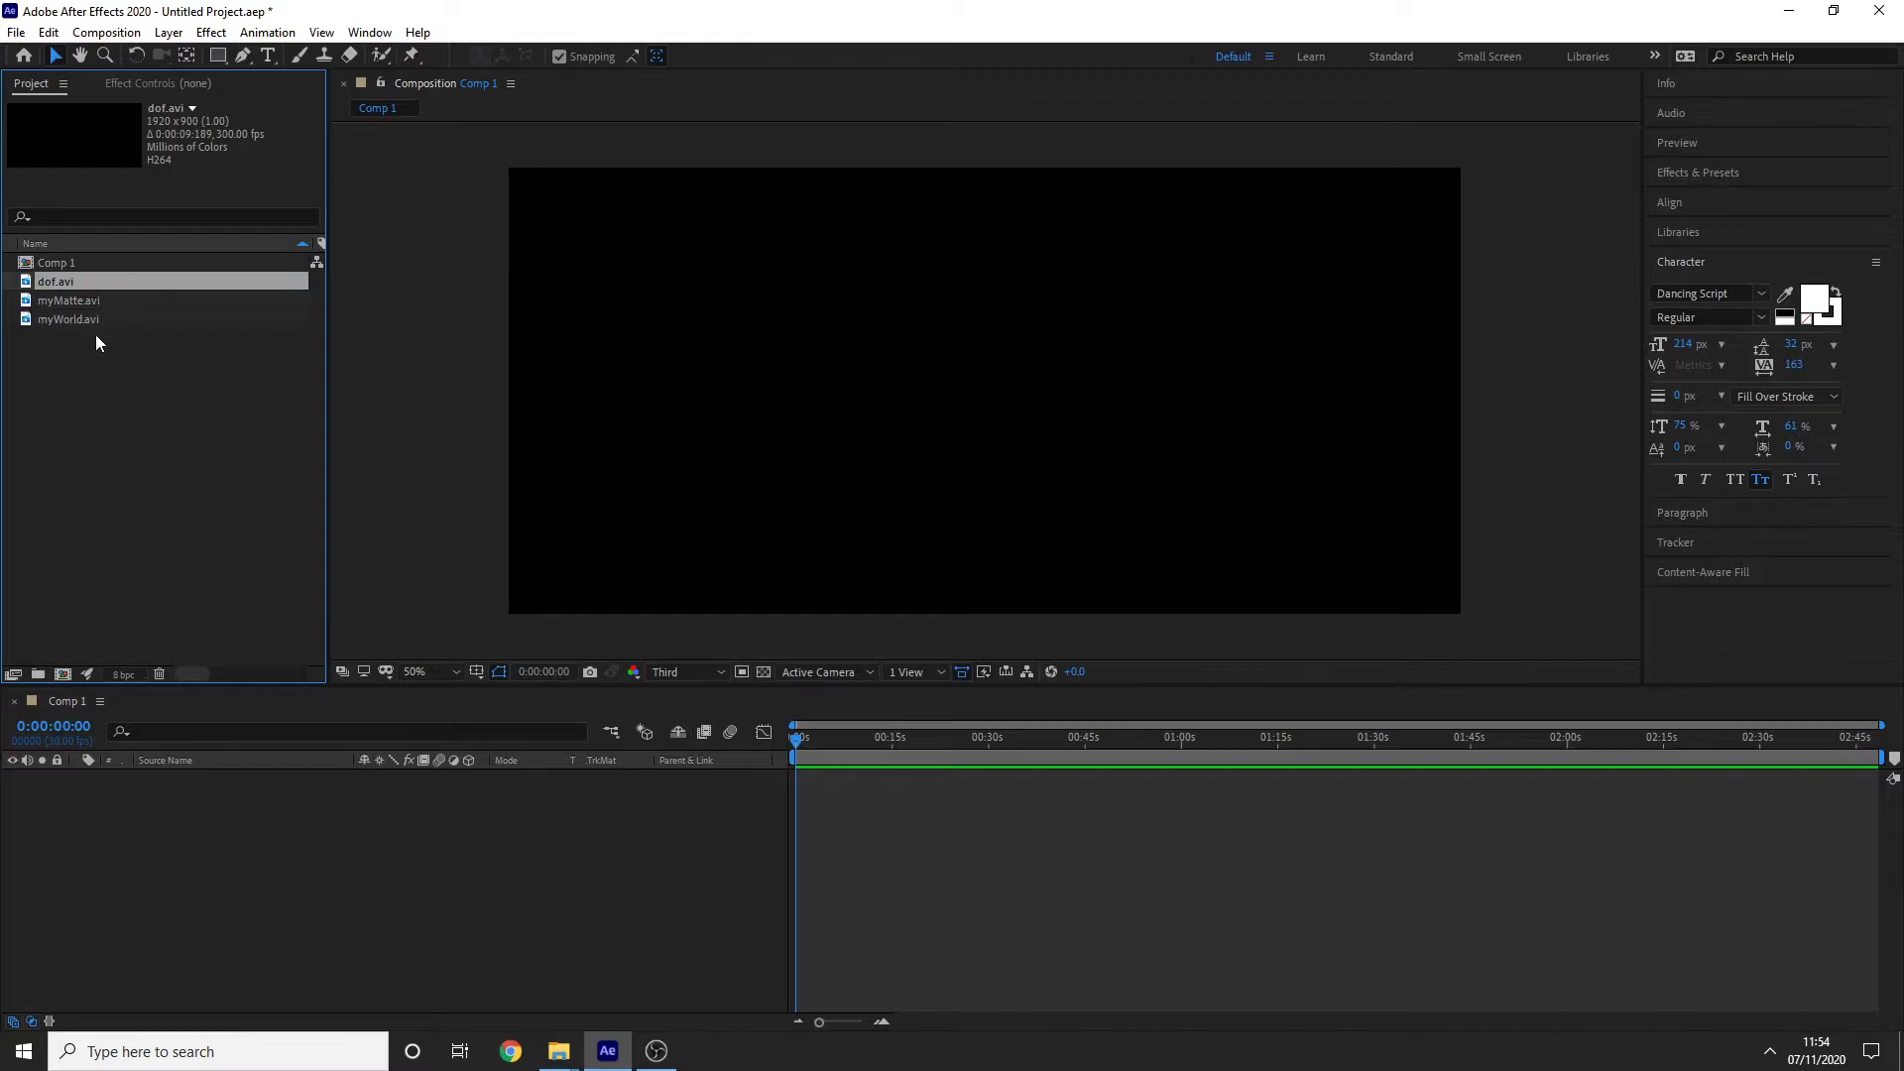
pyautogui.moveTo(67, 318); pyautogui.dragTo(196, 811)
pyautogui.moveTo(62, 300); pyautogui.dragTo(242, 784)
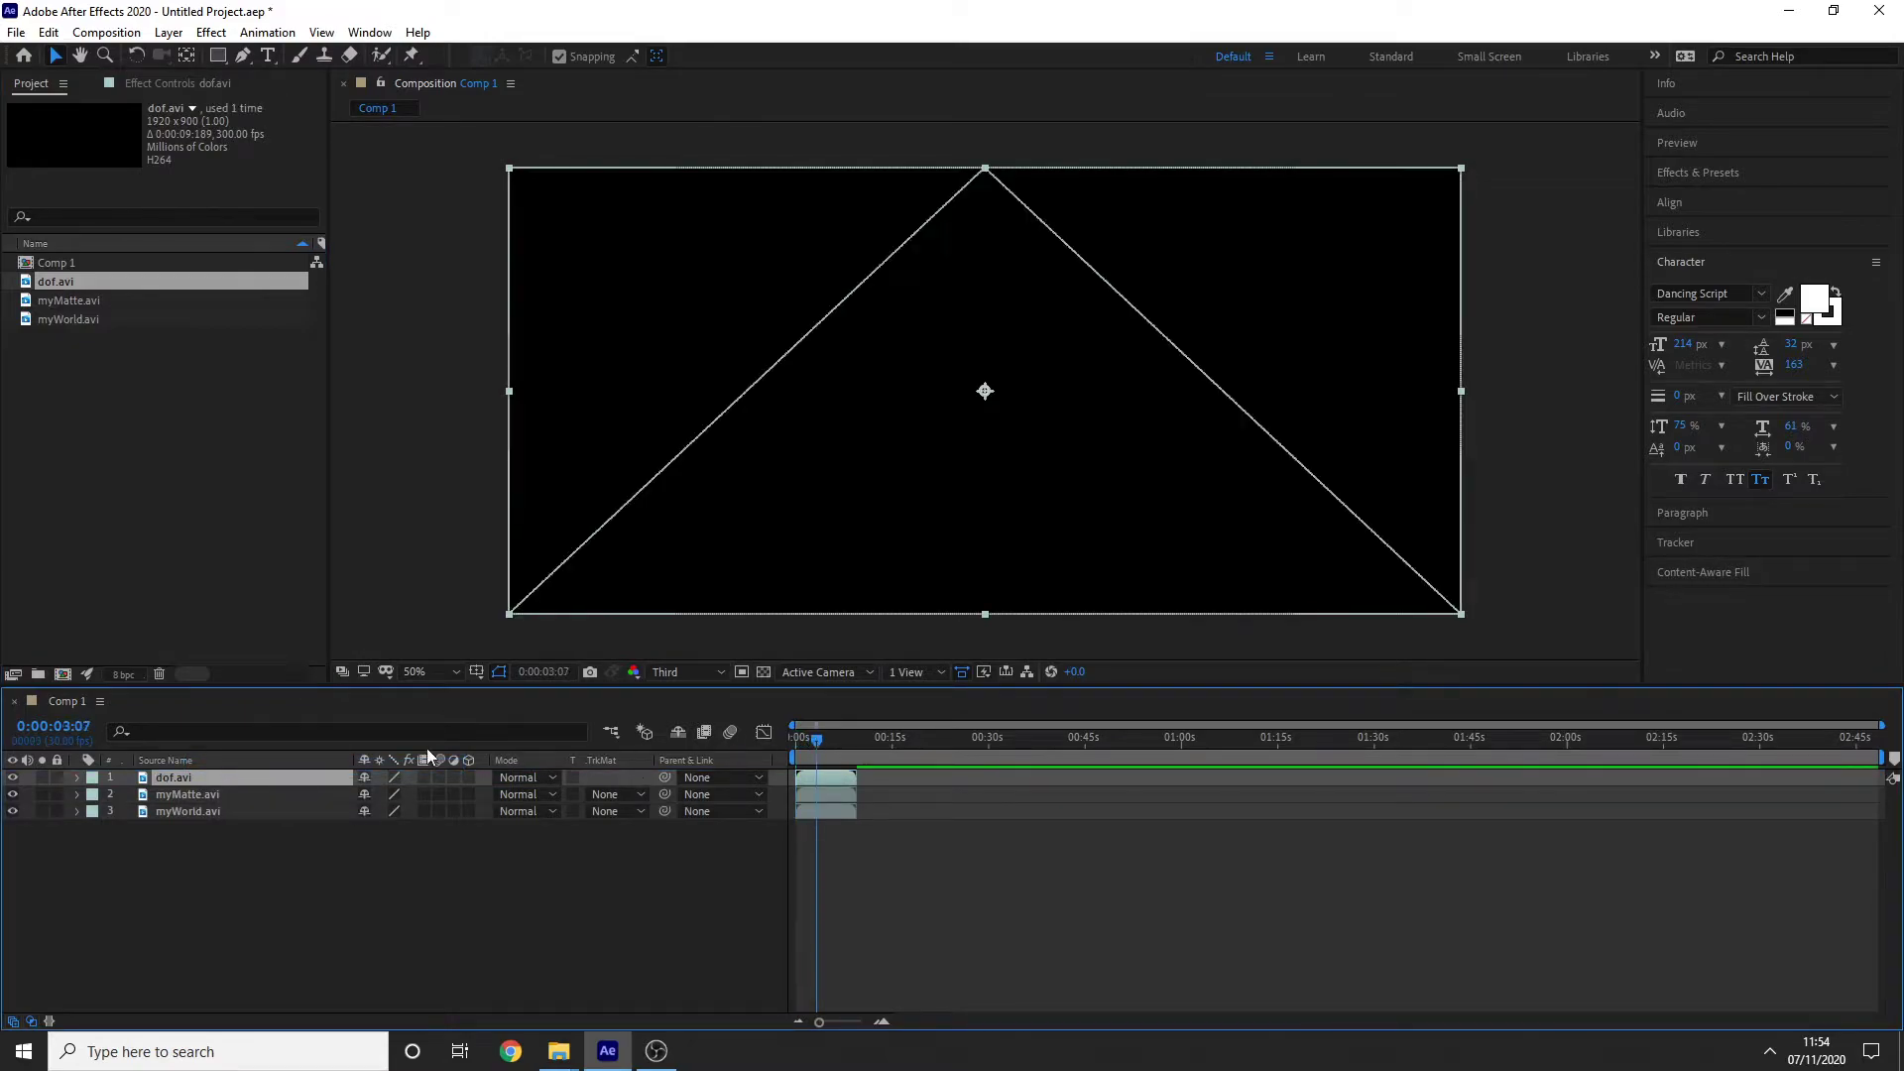
pyautogui.click(12, 778)
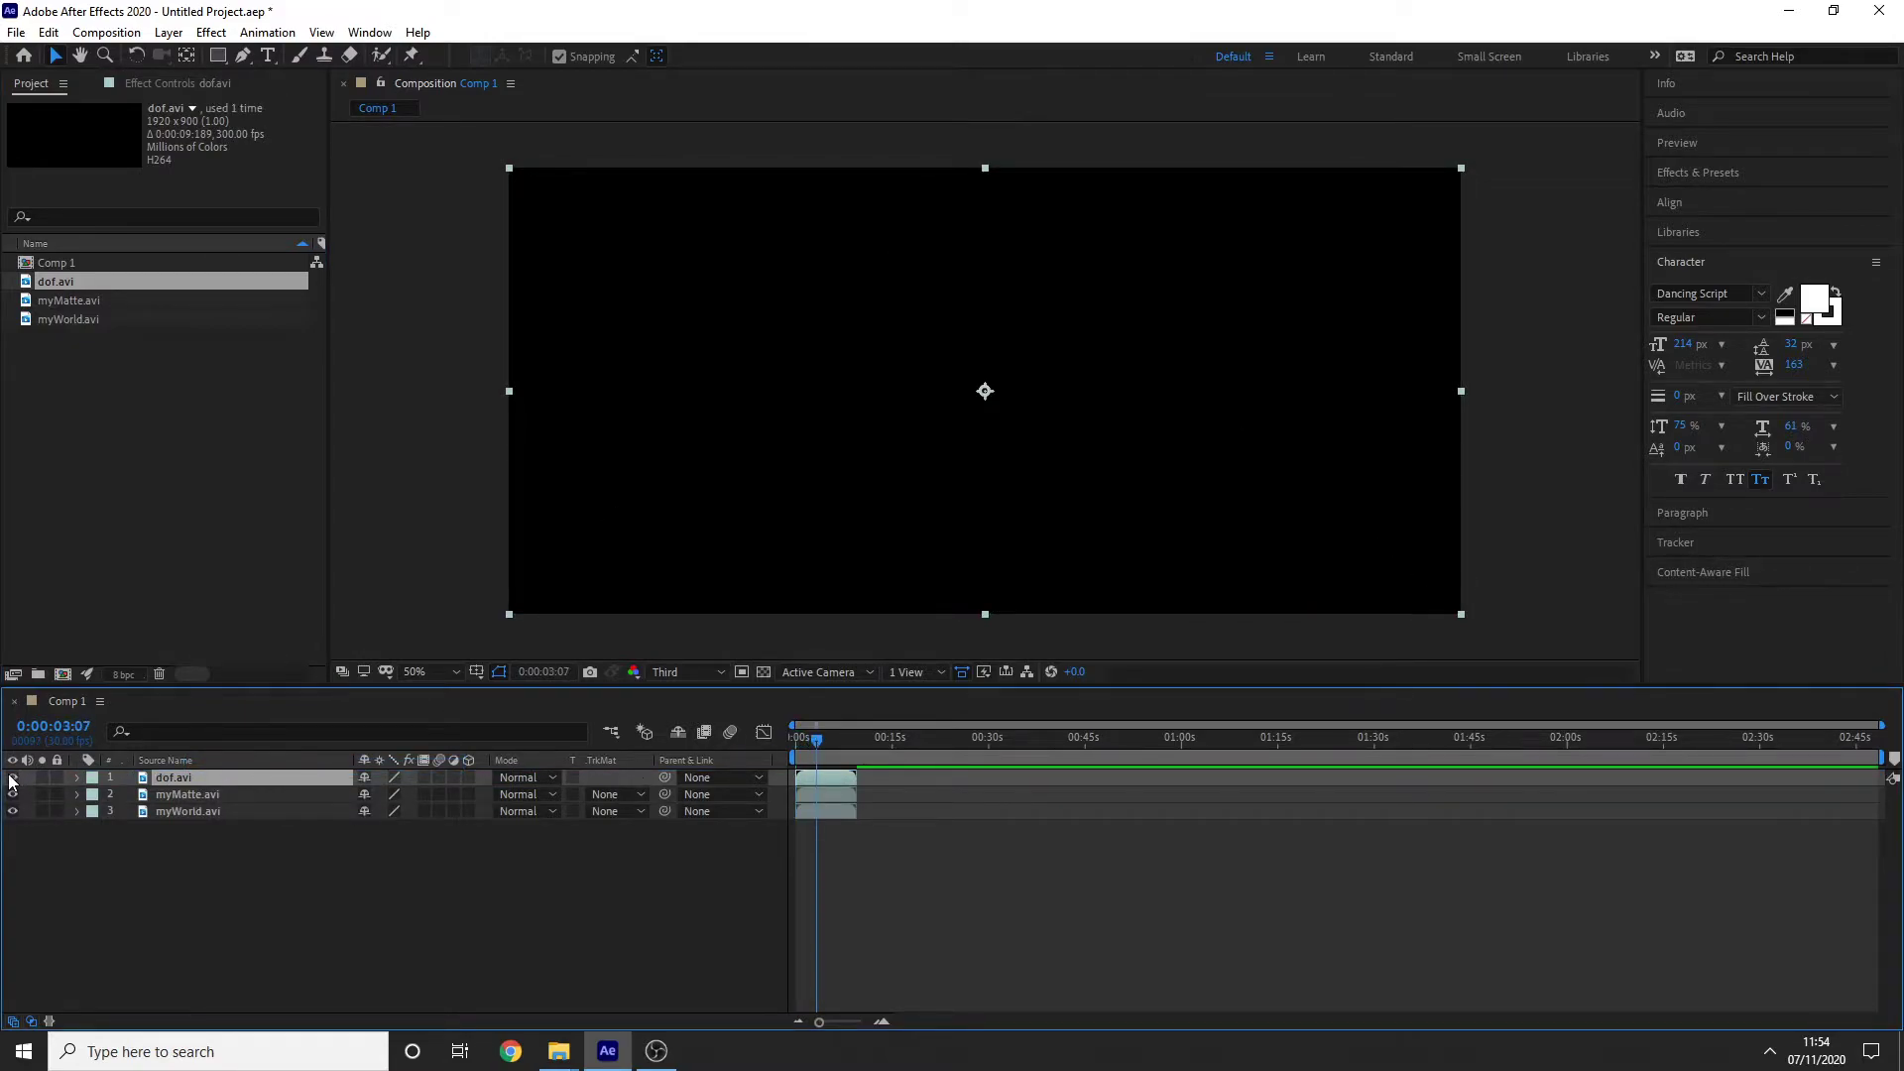
pyautogui.click(222, 799)
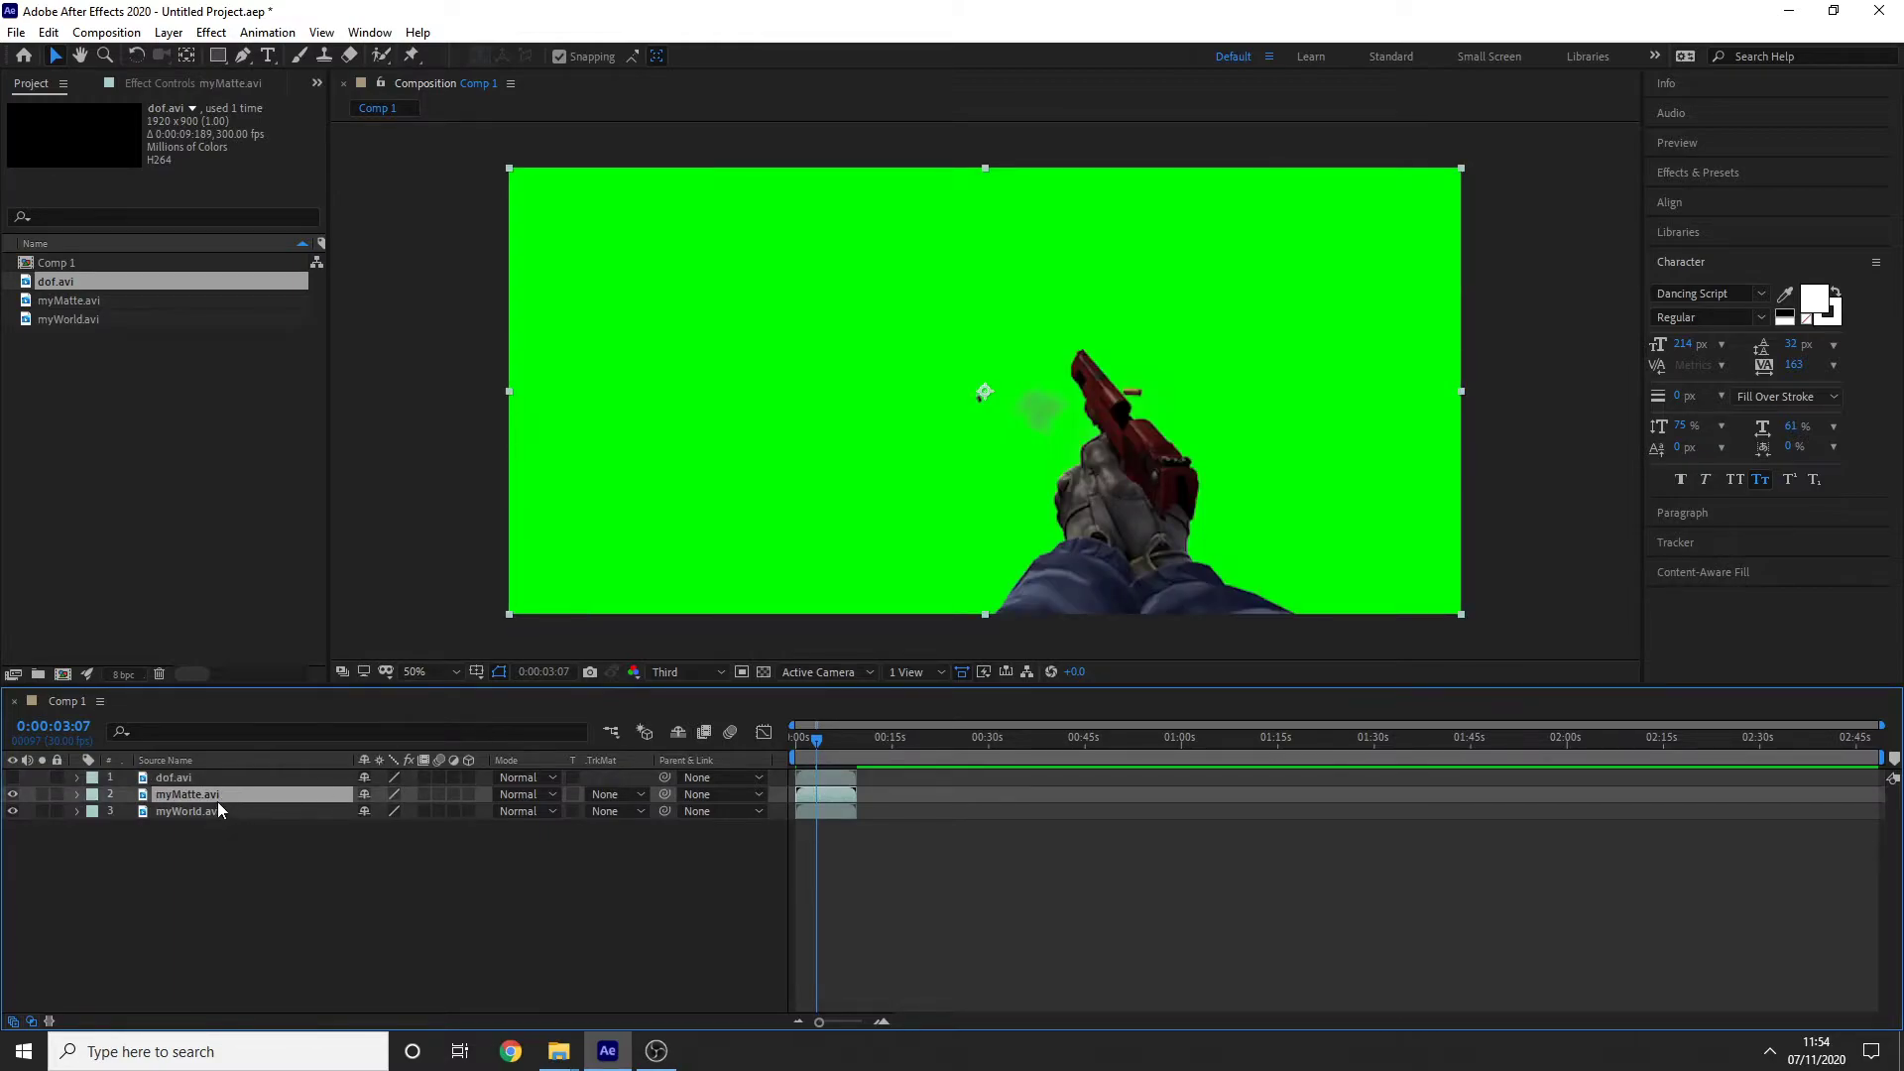
# Step: Apply Keylight to myMatte.avi, sample the green as Screen Colour, and set Clip Black to 30
pyautogui.hotkey('ctrl', 'space')
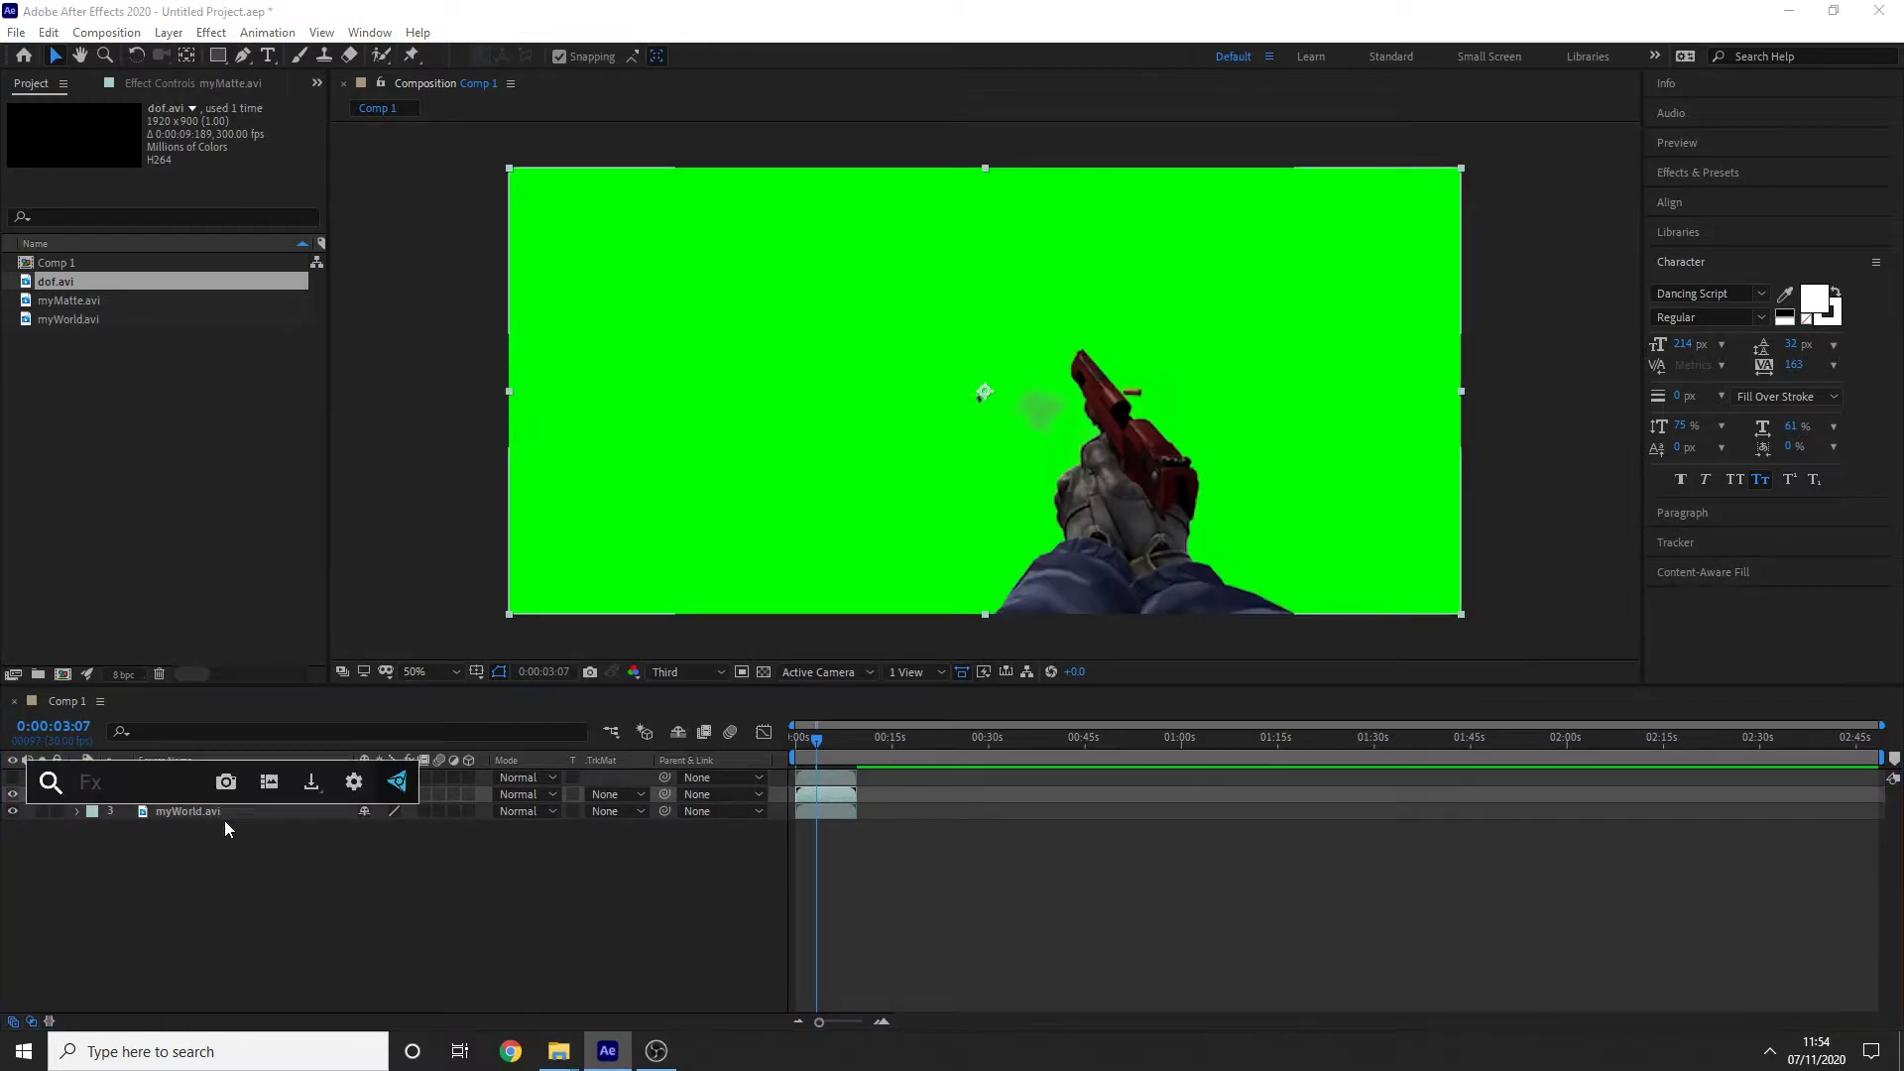
pyautogui.write('key')
pyautogui.click(224, 836)
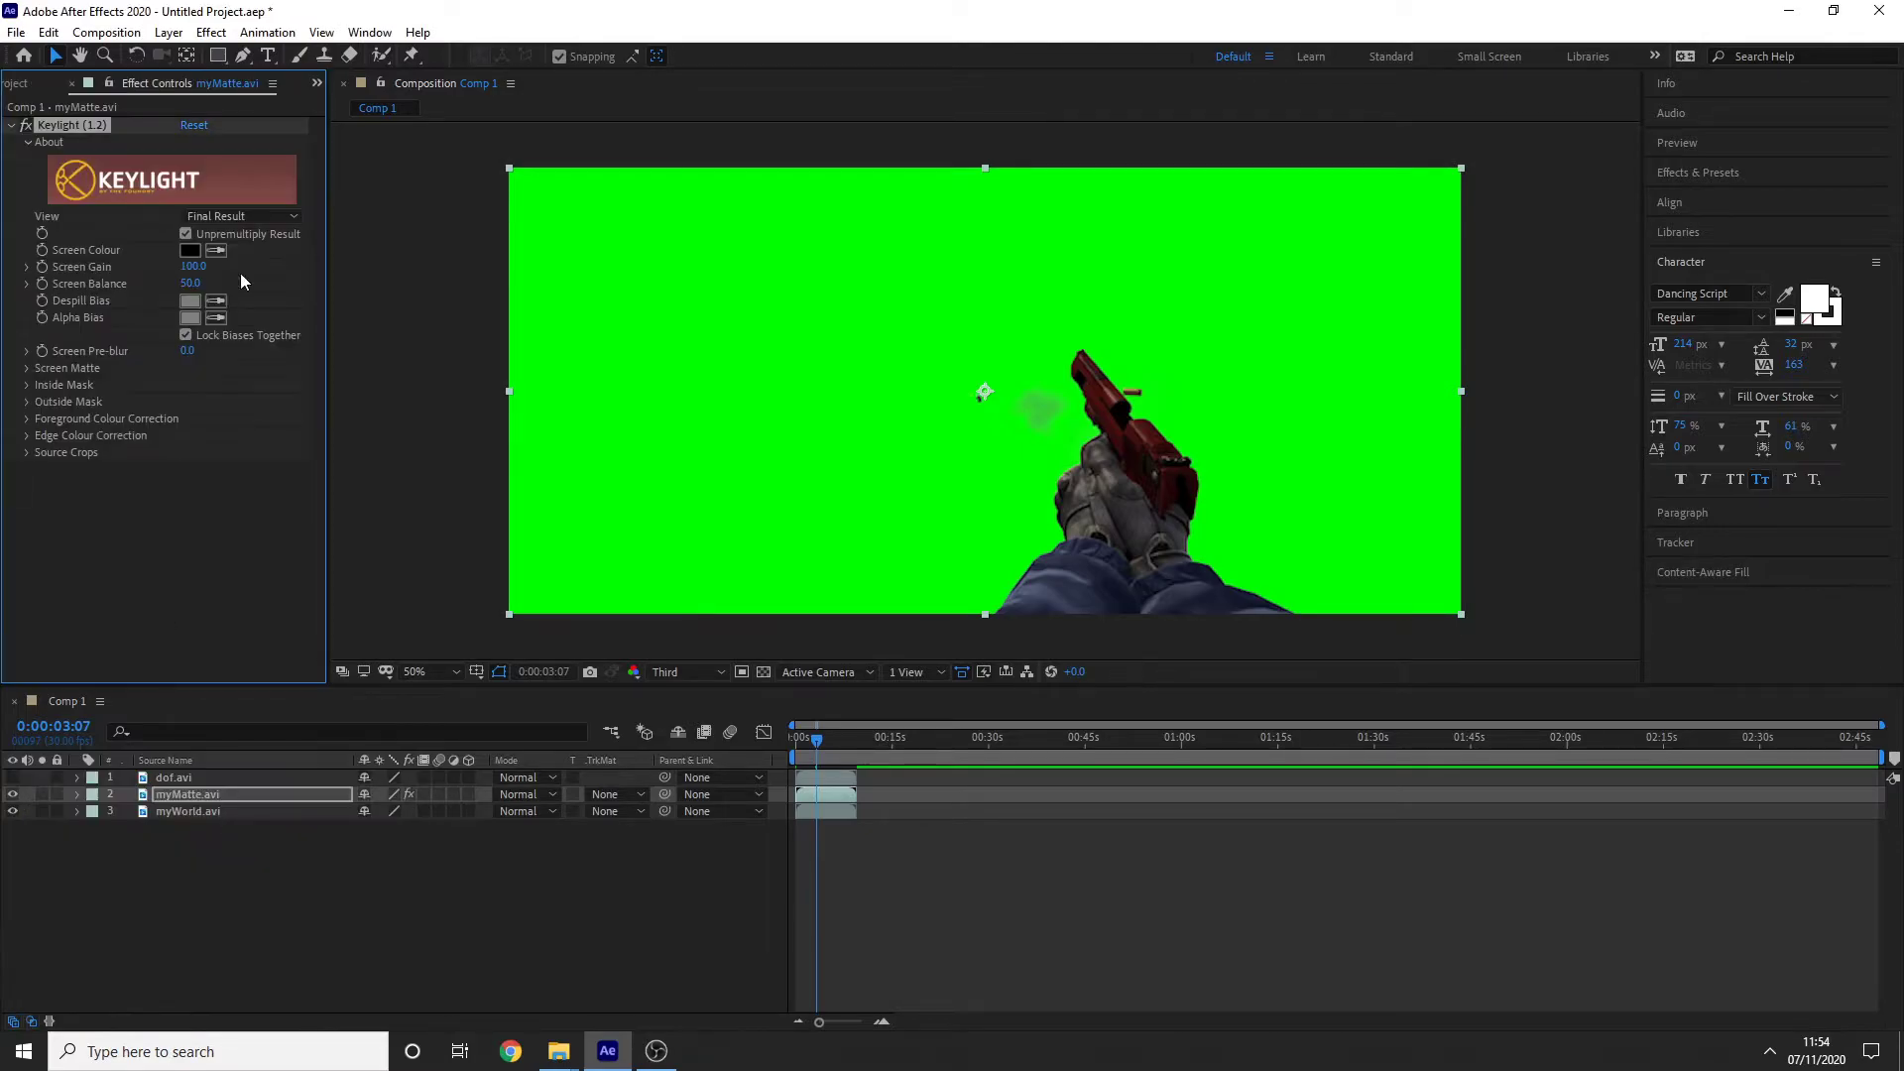
pyautogui.click(216, 251)
pyautogui.click(831, 287)
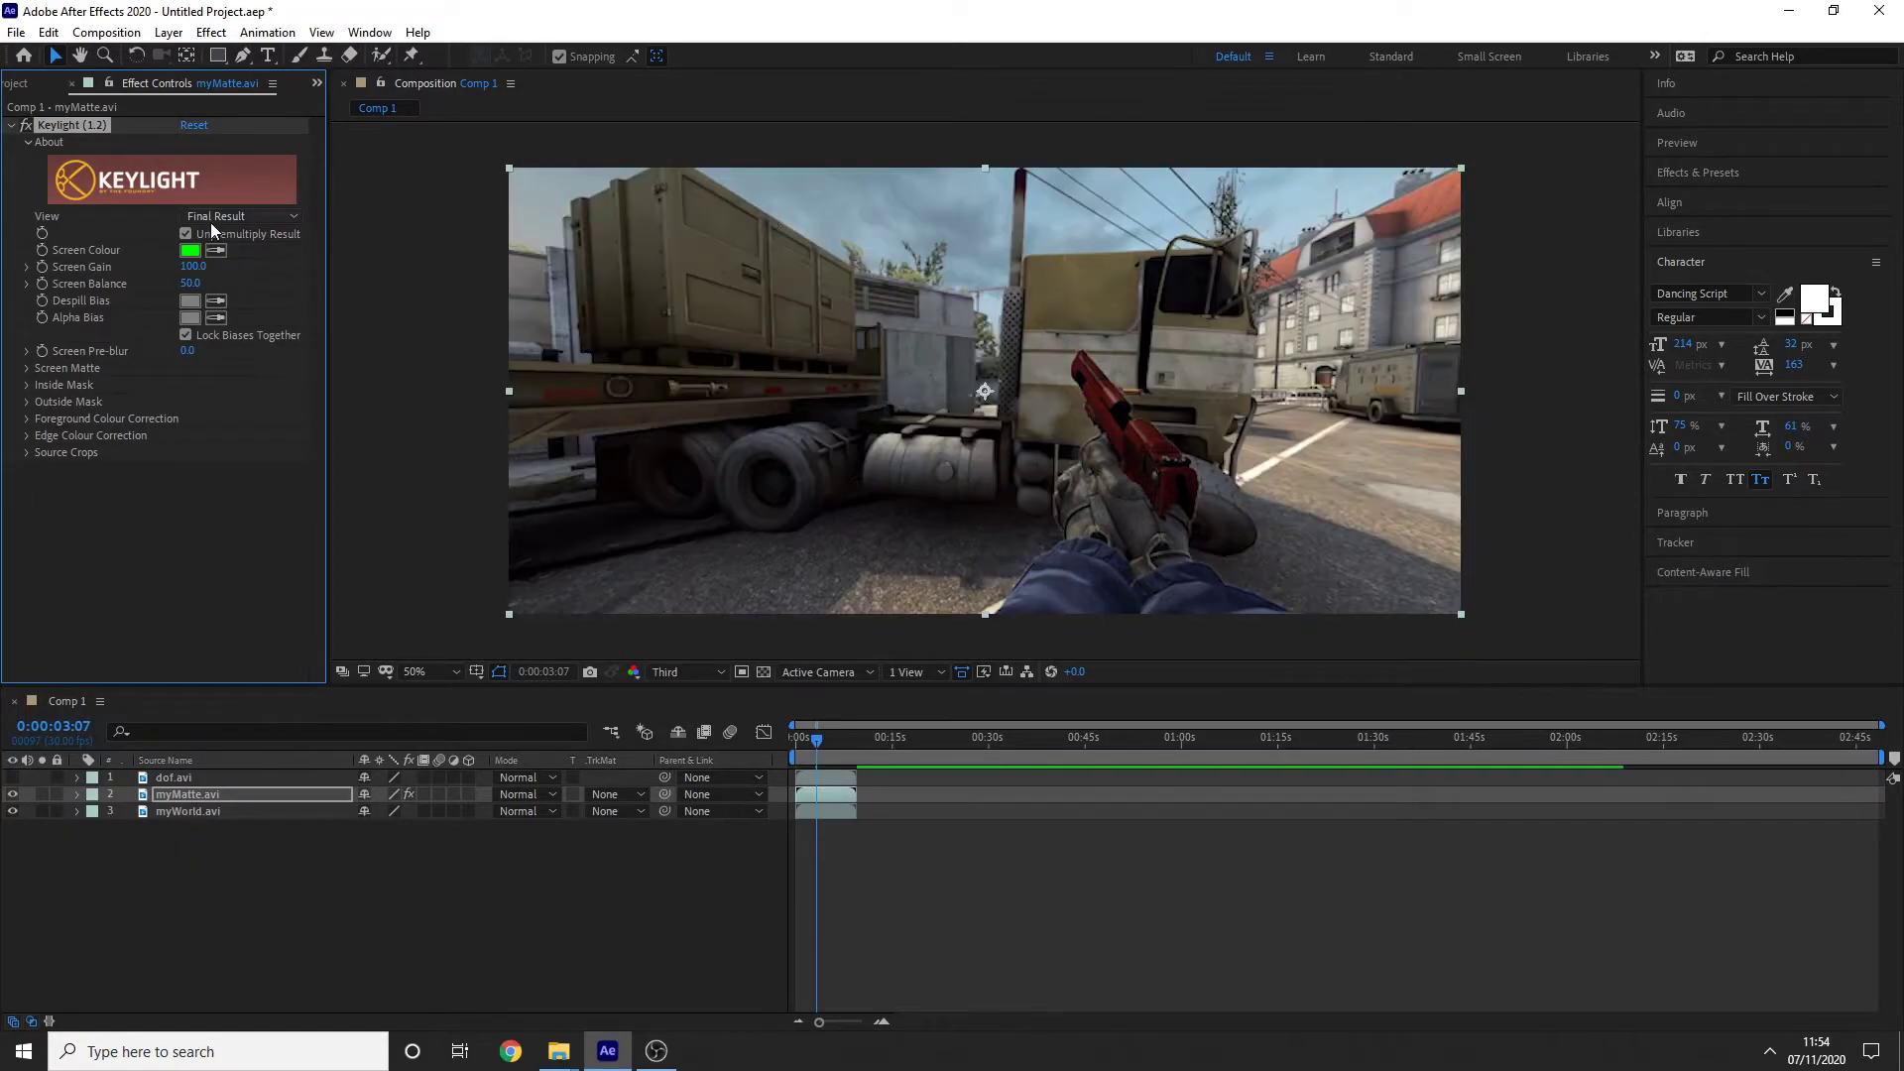
pyautogui.click(27, 367)
pyautogui.moveTo(186, 384); pyautogui.dragTo(210, 382)
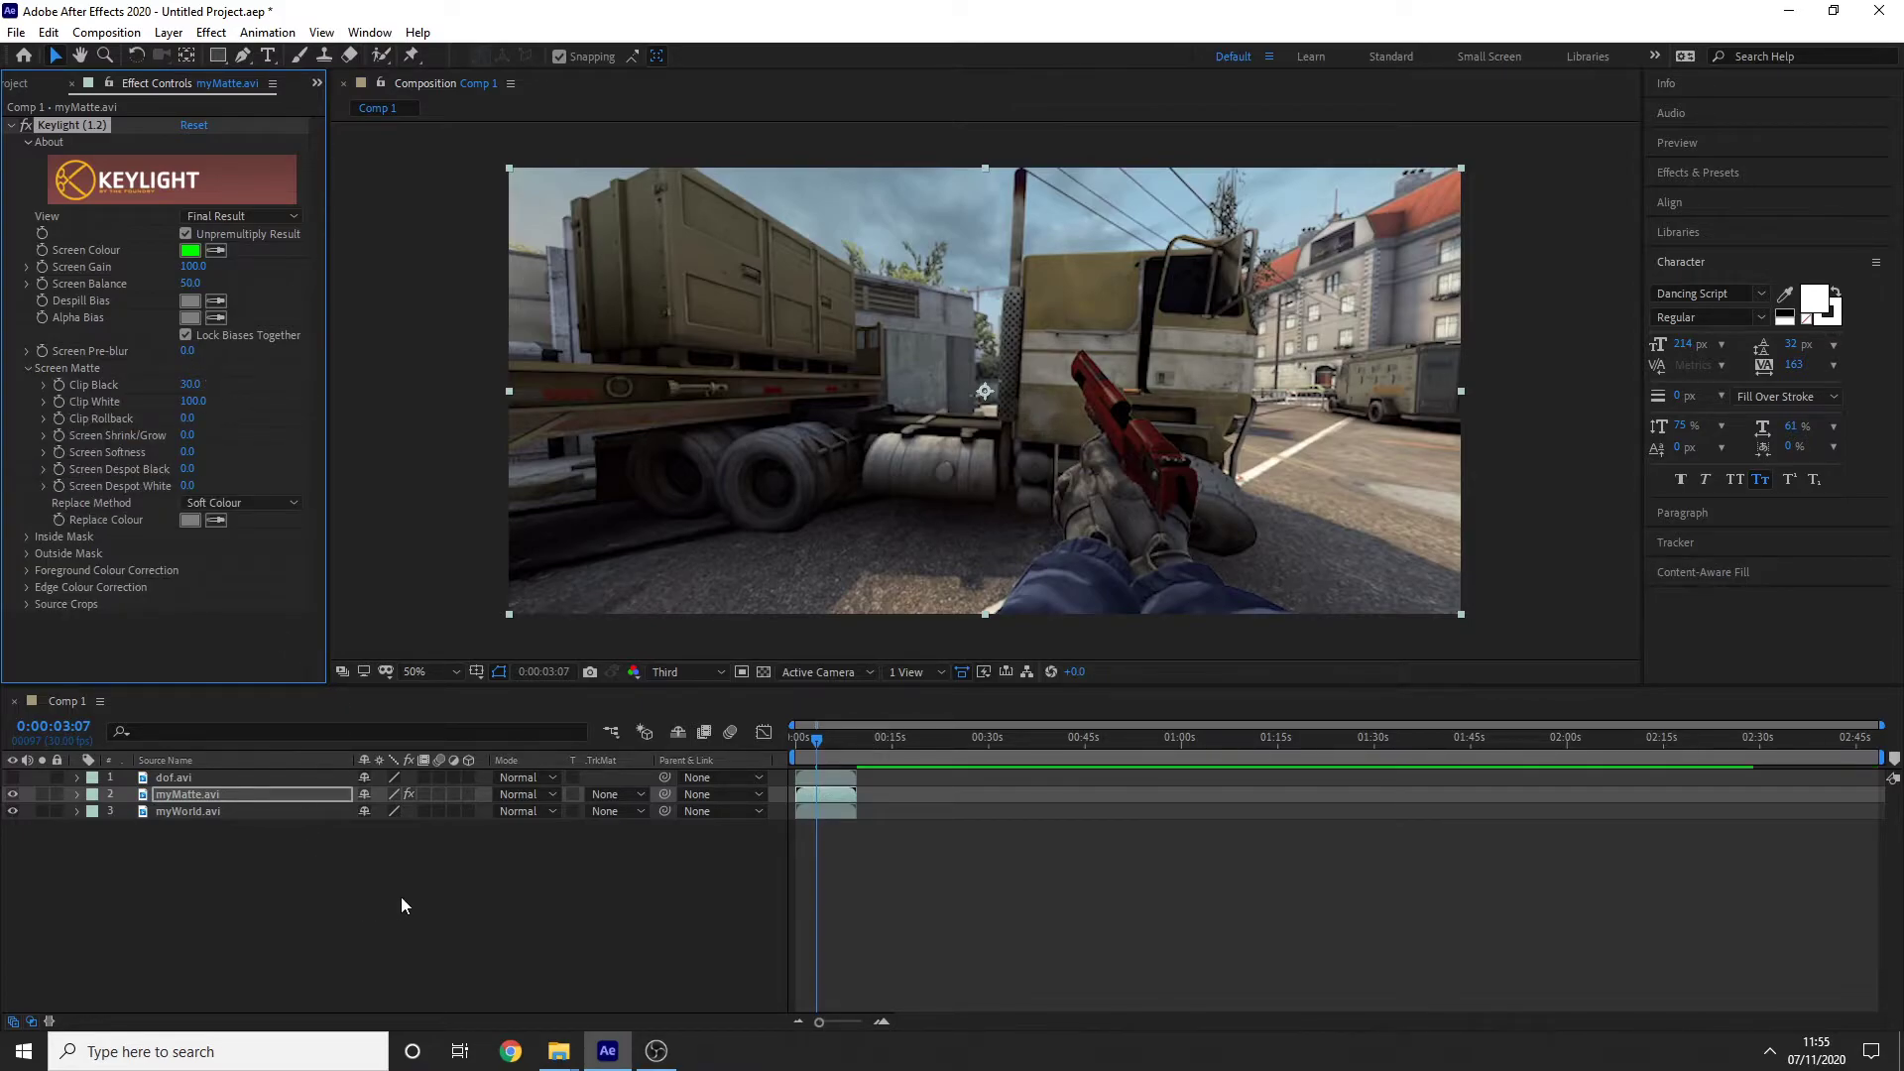
# Step: Deselect the layer, zoom the timeline in toward single frames, and step back to an earlier frame
pyautogui.click(405, 895)
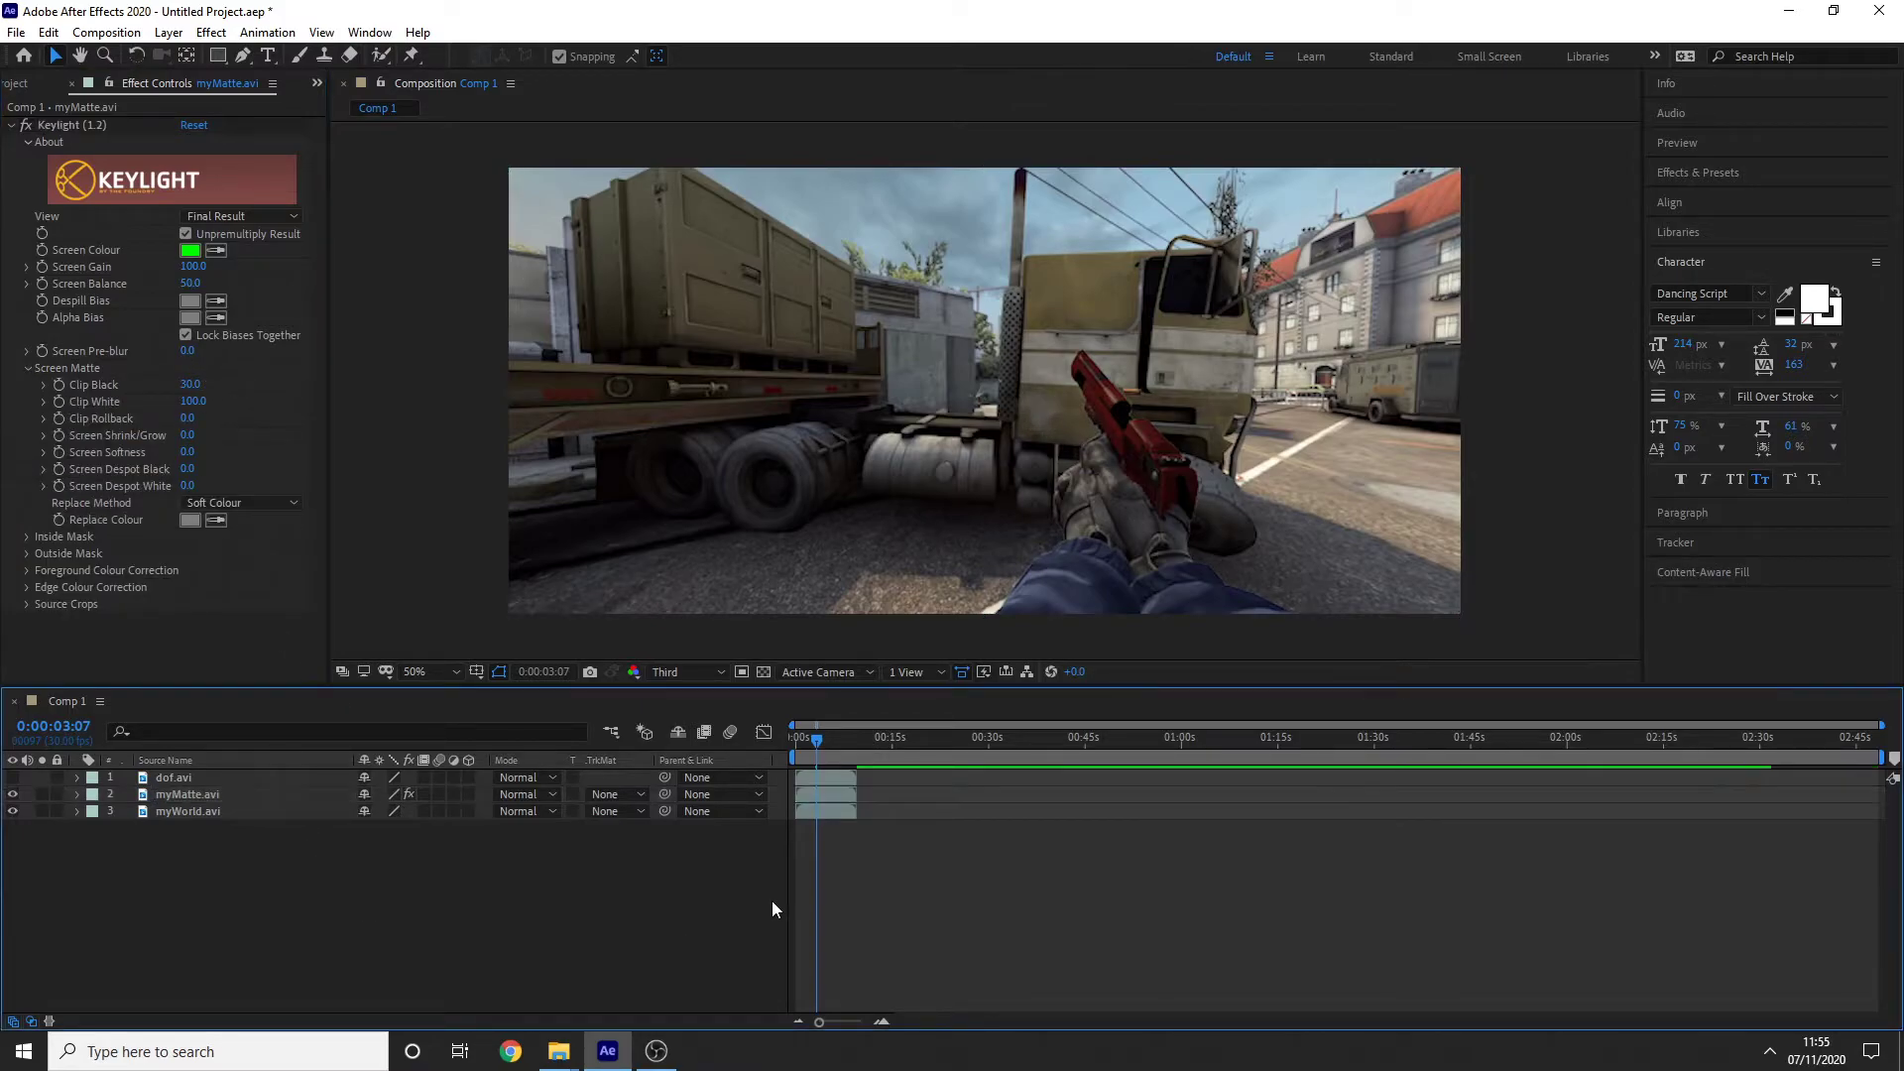
pyautogui.click(886, 1020)
pyautogui.click(886, 1020)
pyautogui.click(885, 1018)
pyautogui.moveTo(1128, 739); pyautogui.dragTo(1052, 738)
pyautogui.click(677, 672)
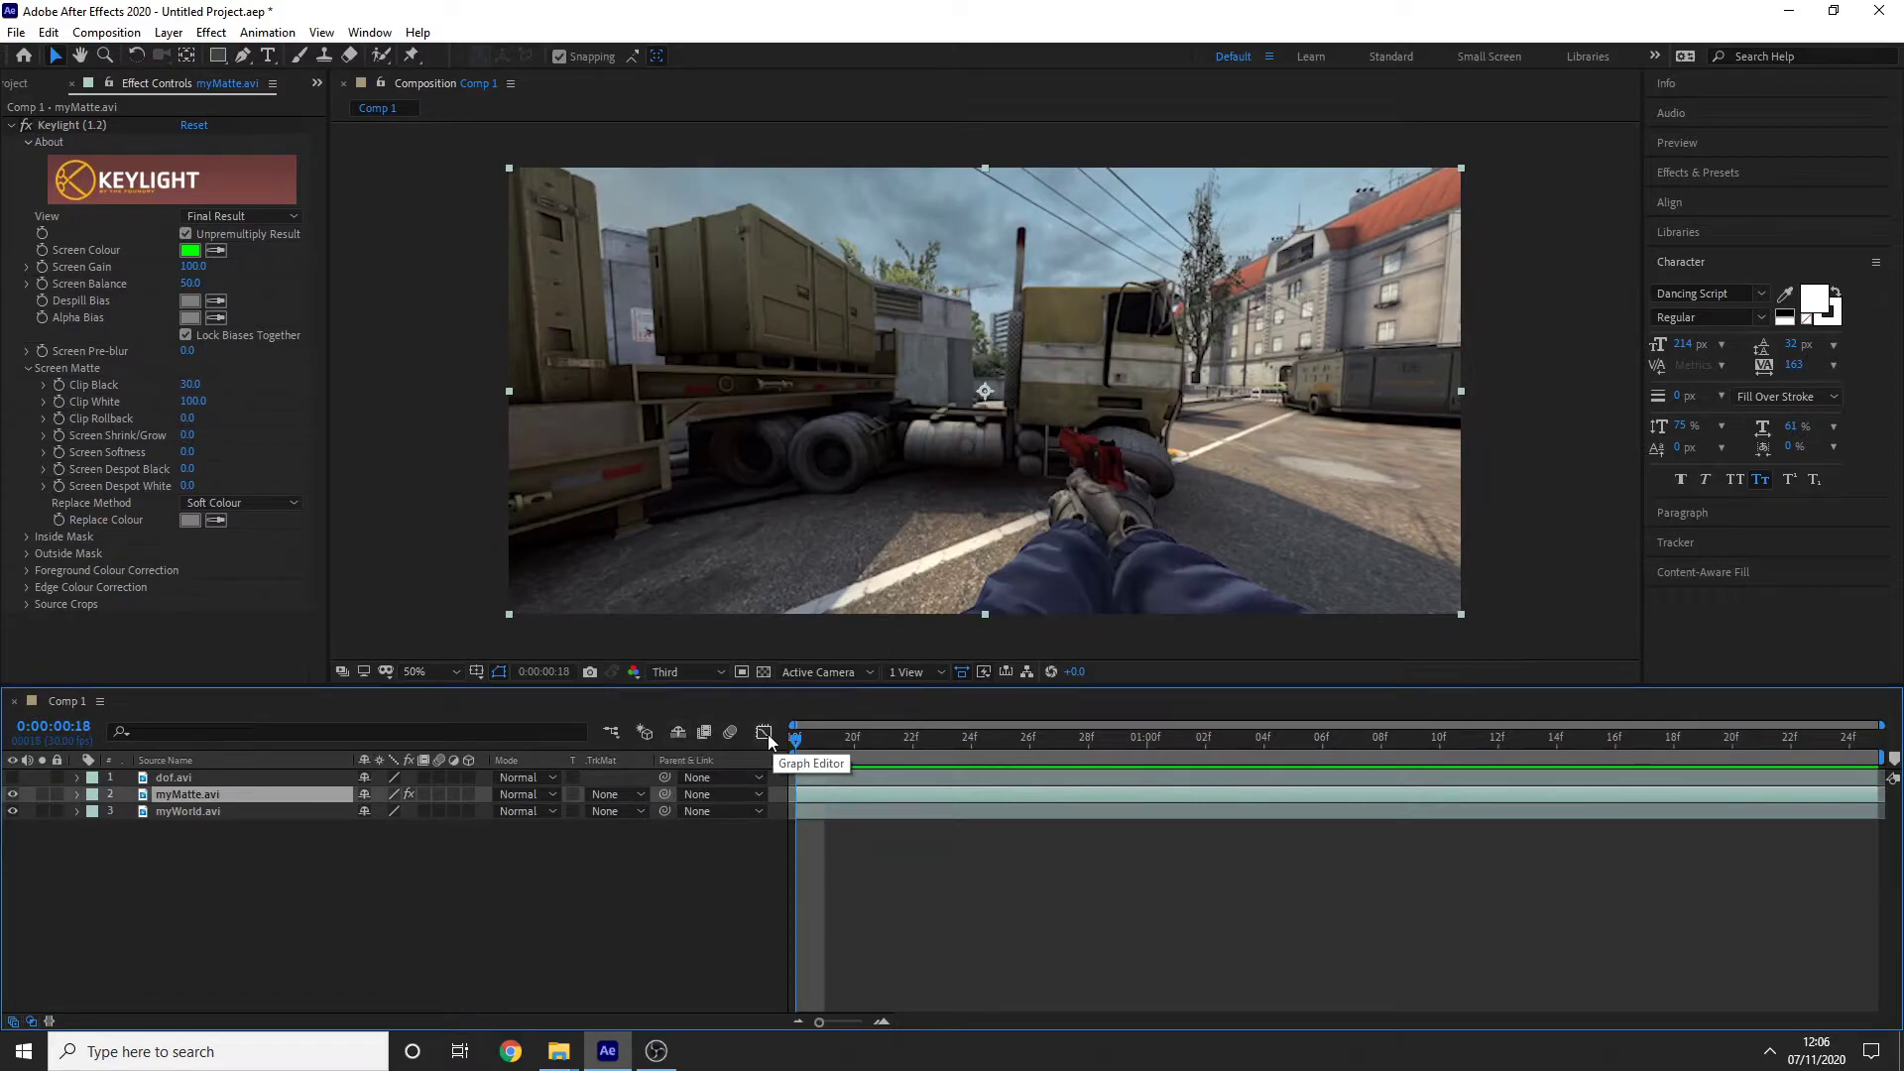
# Step: Scrub the playhead forward to frame 0:00:00:29
pyautogui.moveTo(796, 739); pyautogui.dragTo(919, 775)
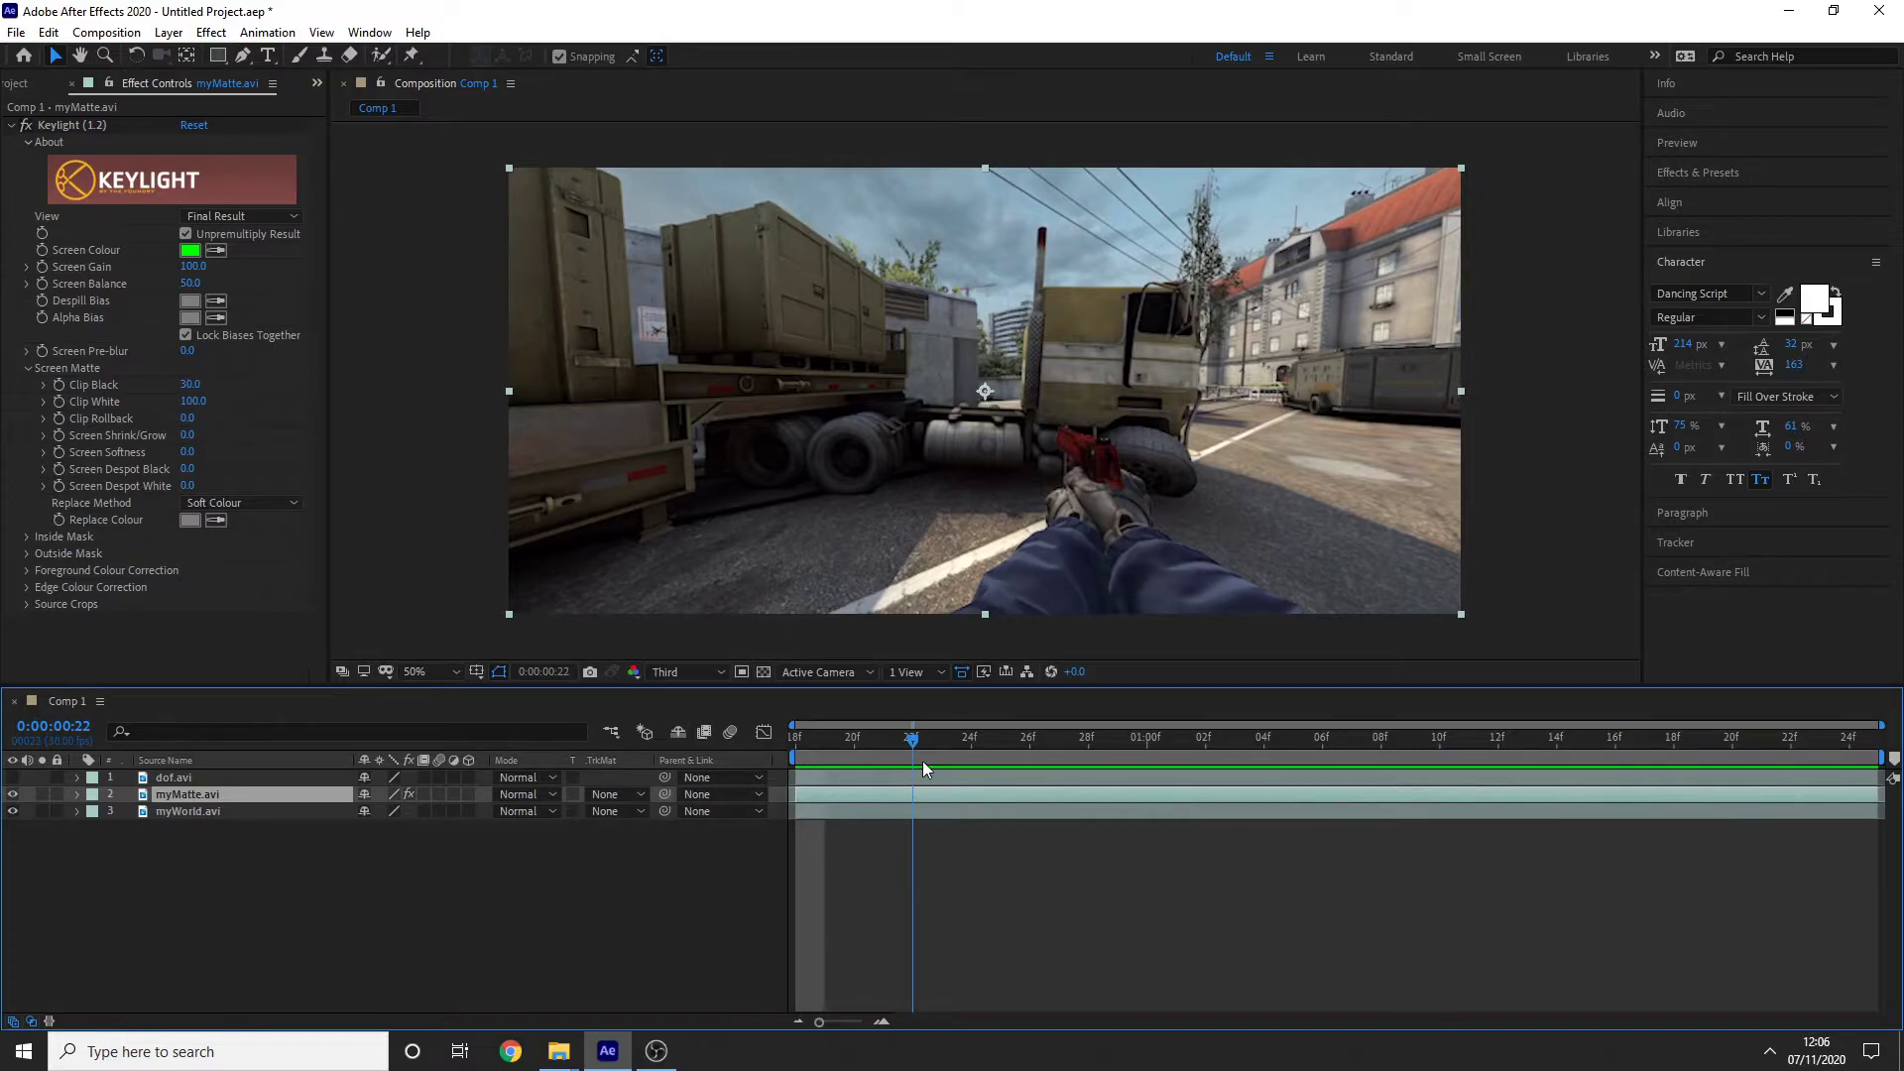
pyautogui.moveTo(924, 759); pyautogui.dragTo(1145, 800)
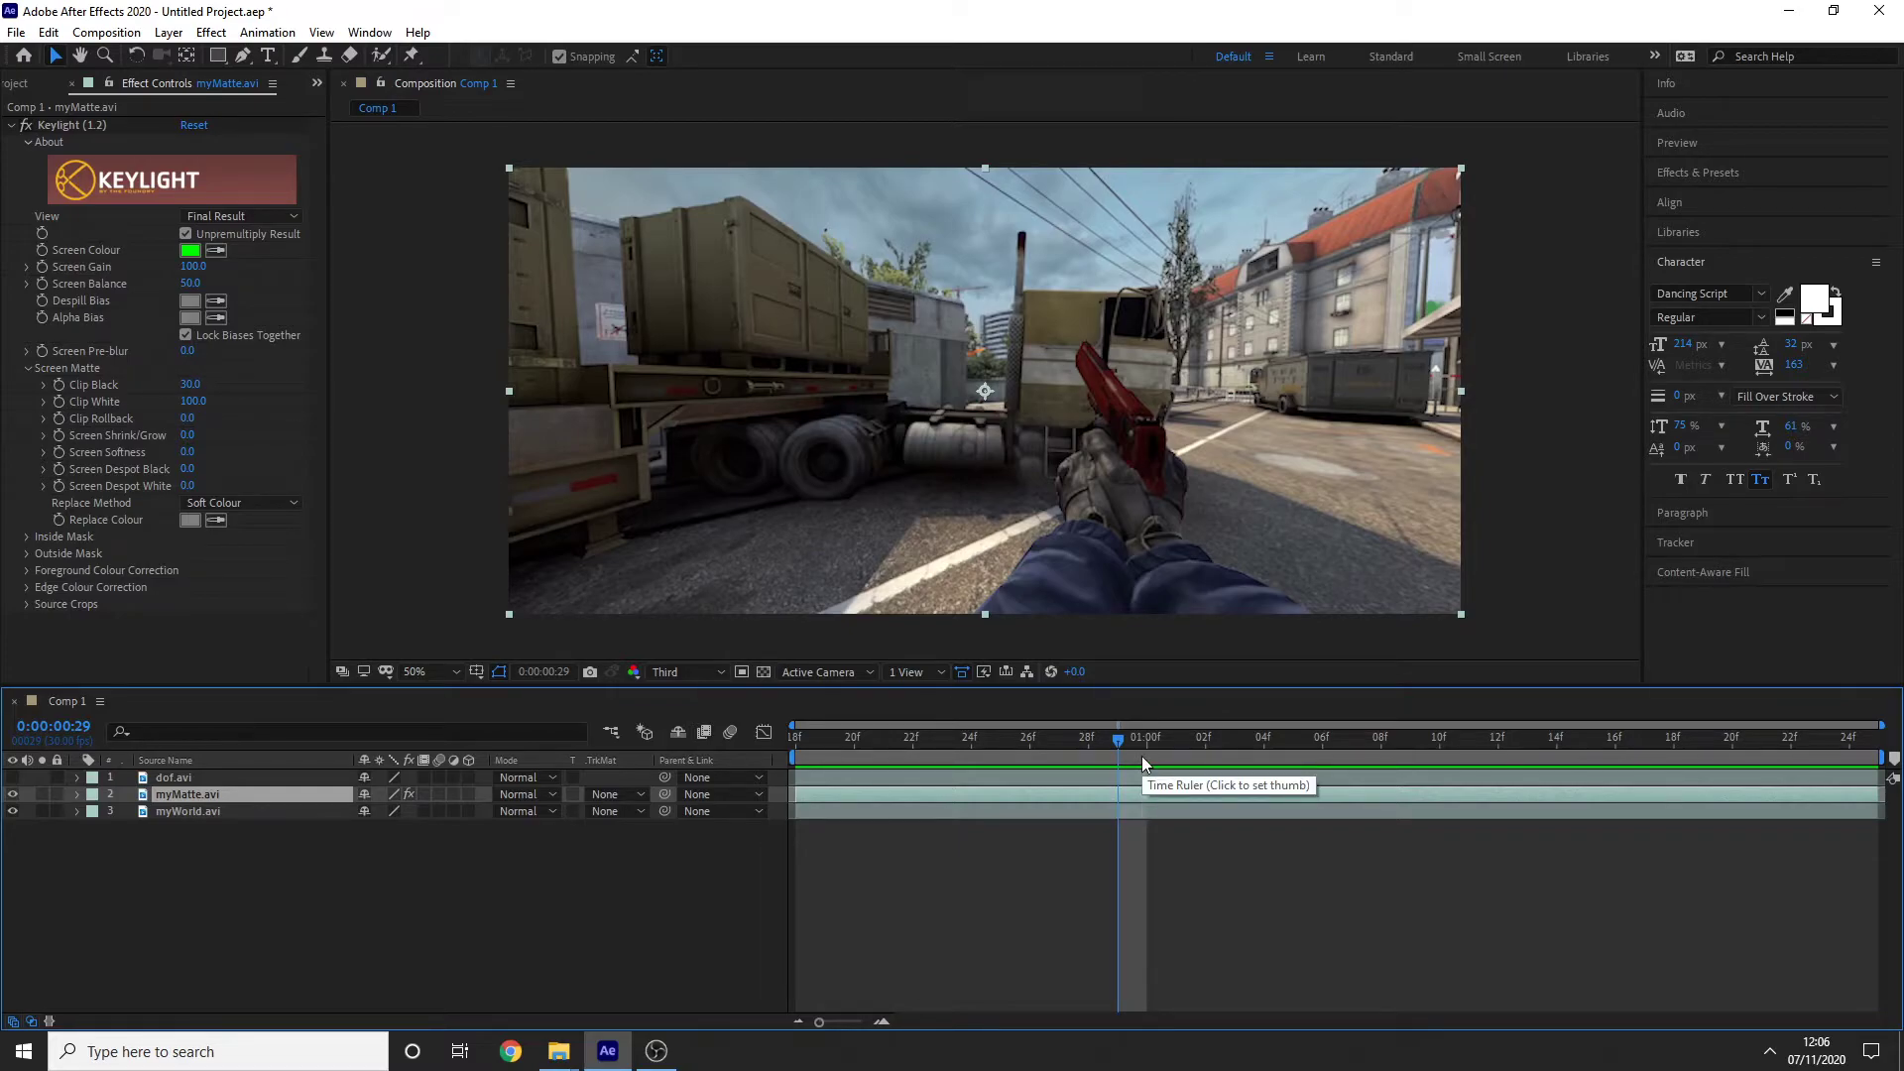
# Step: Split myMatte.avi at frame 29, duplicate the later part into five copies, and select layer 7
pyautogui.hotkey('ctrl', 'shift', 'd')
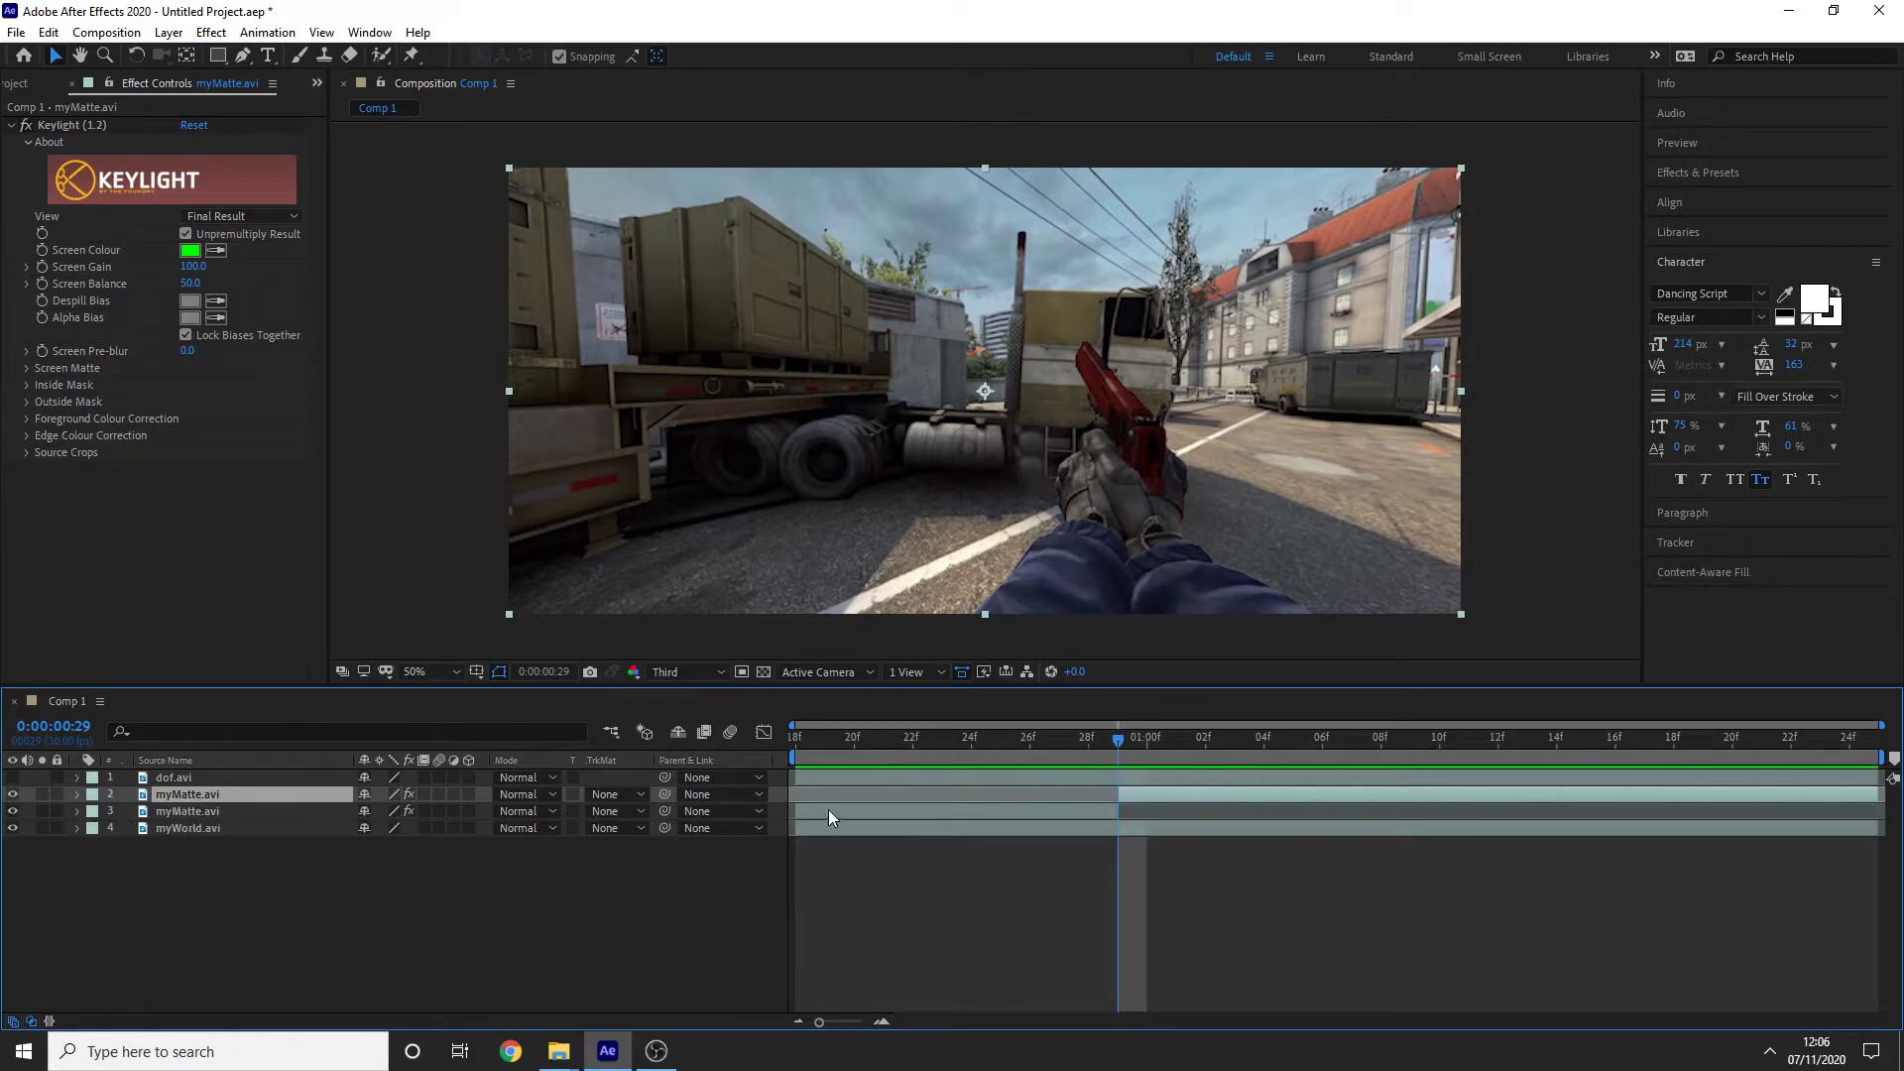
pyautogui.moveTo(1121, 740)
pyautogui.mouseDown()
pyautogui.moveTo(1420, 734)
pyautogui.moveTo(1121, 732)
pyautogui.mouseUp()
pyautogui.hotkey('ctrl', 'd')
pyautogui.hotkey('ctrl', 'd')
pyautogui.hotkey('ctrl', 'd')
pyautogui.hotkey('ctrl', 'd')
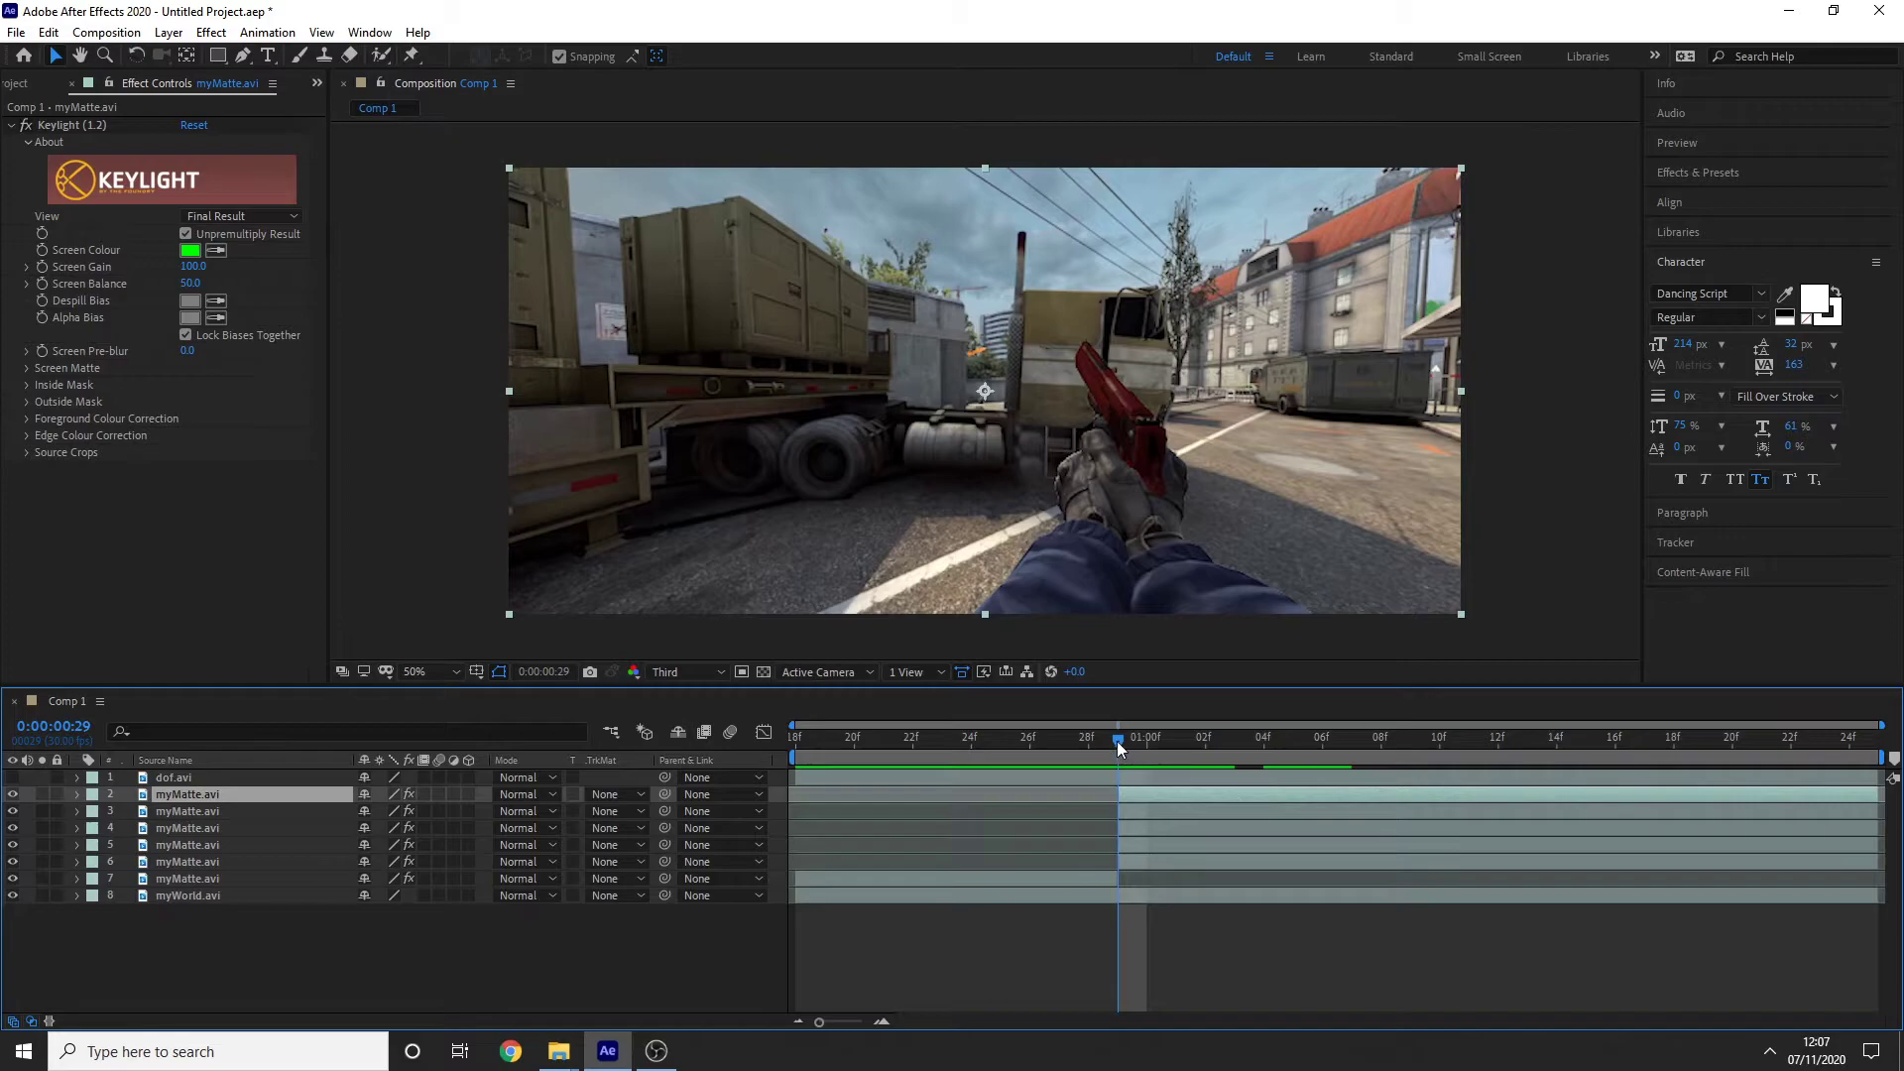
pyautogui.moveTo(1137, 736)
pyautogui.mouseDown()
pyautogui.moveTo(1283, 734)
pyautogui.moveTo(1118, 736)
pyautogui.mouseUp()
pyautogui.click(992, 878)
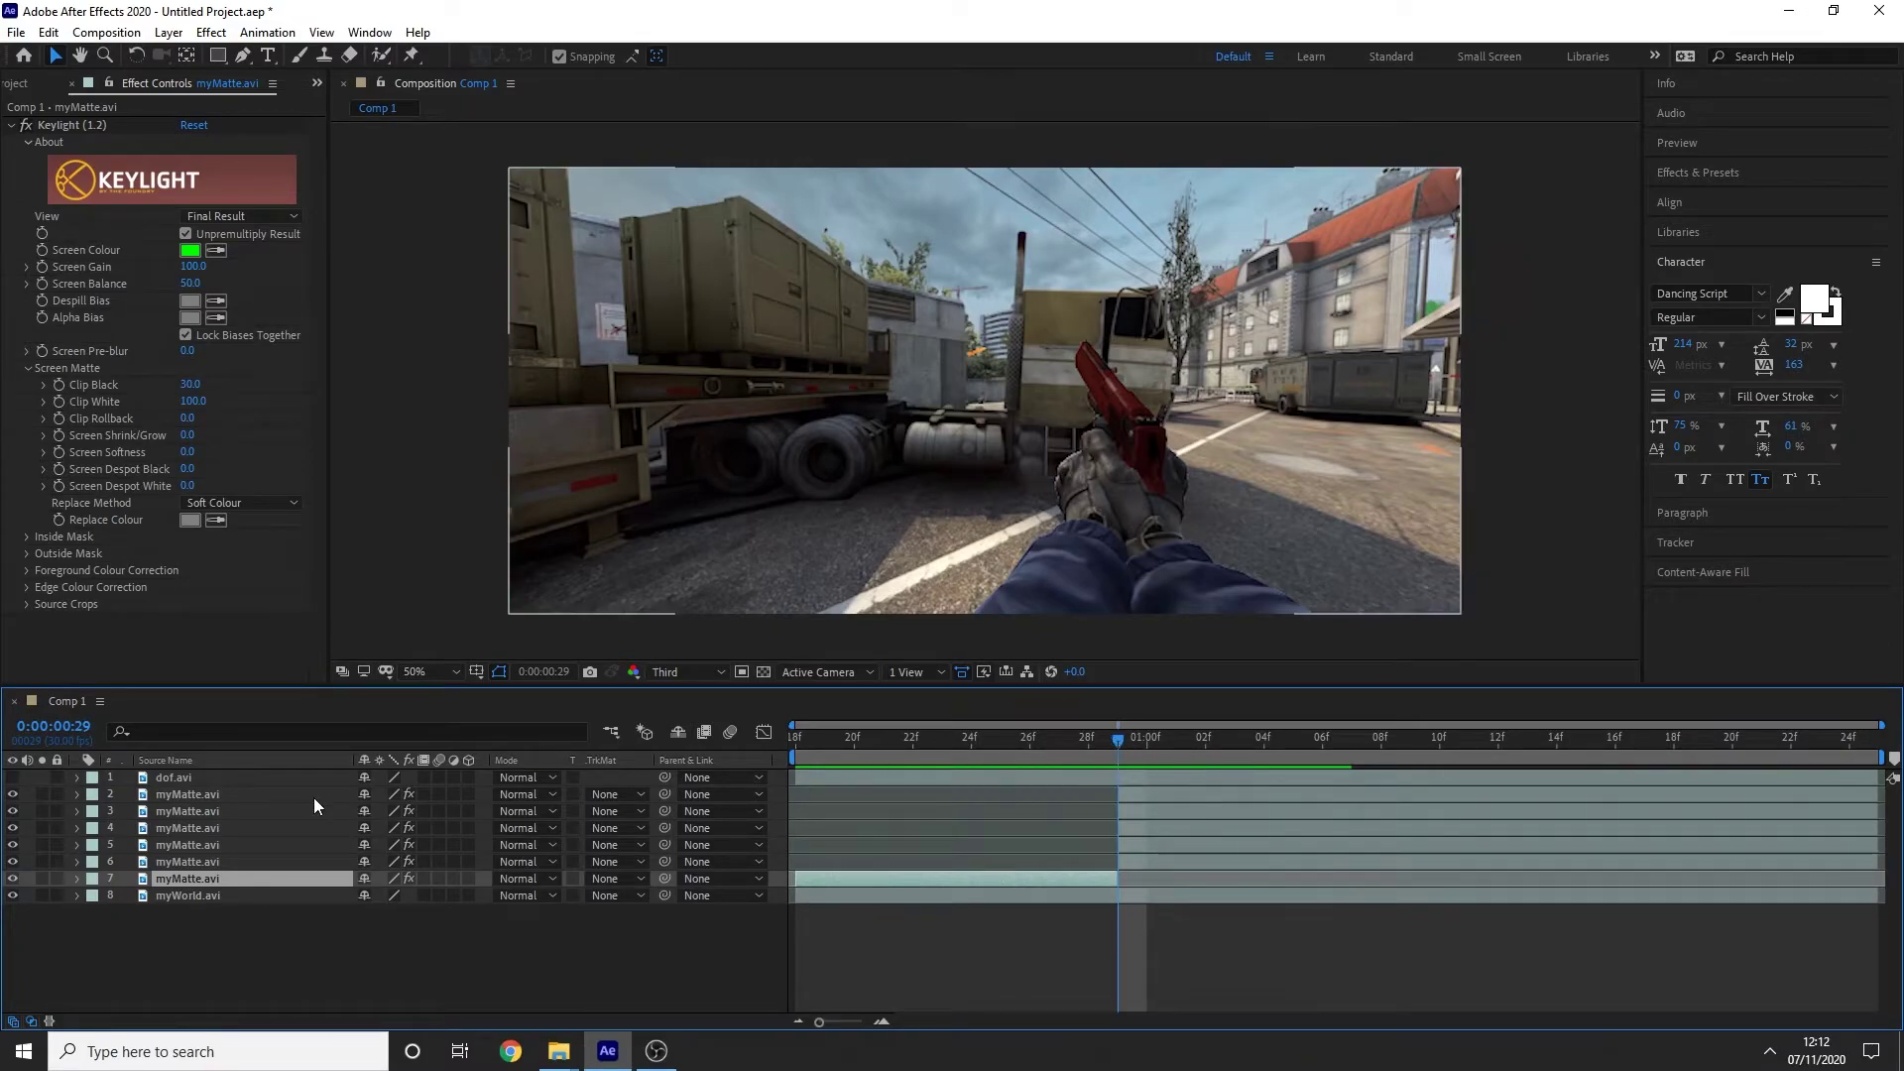
# Step: Shift layer 3 one frame later than the layer above, and preview the staggered gun copies
pyautogui.click(225, 793)
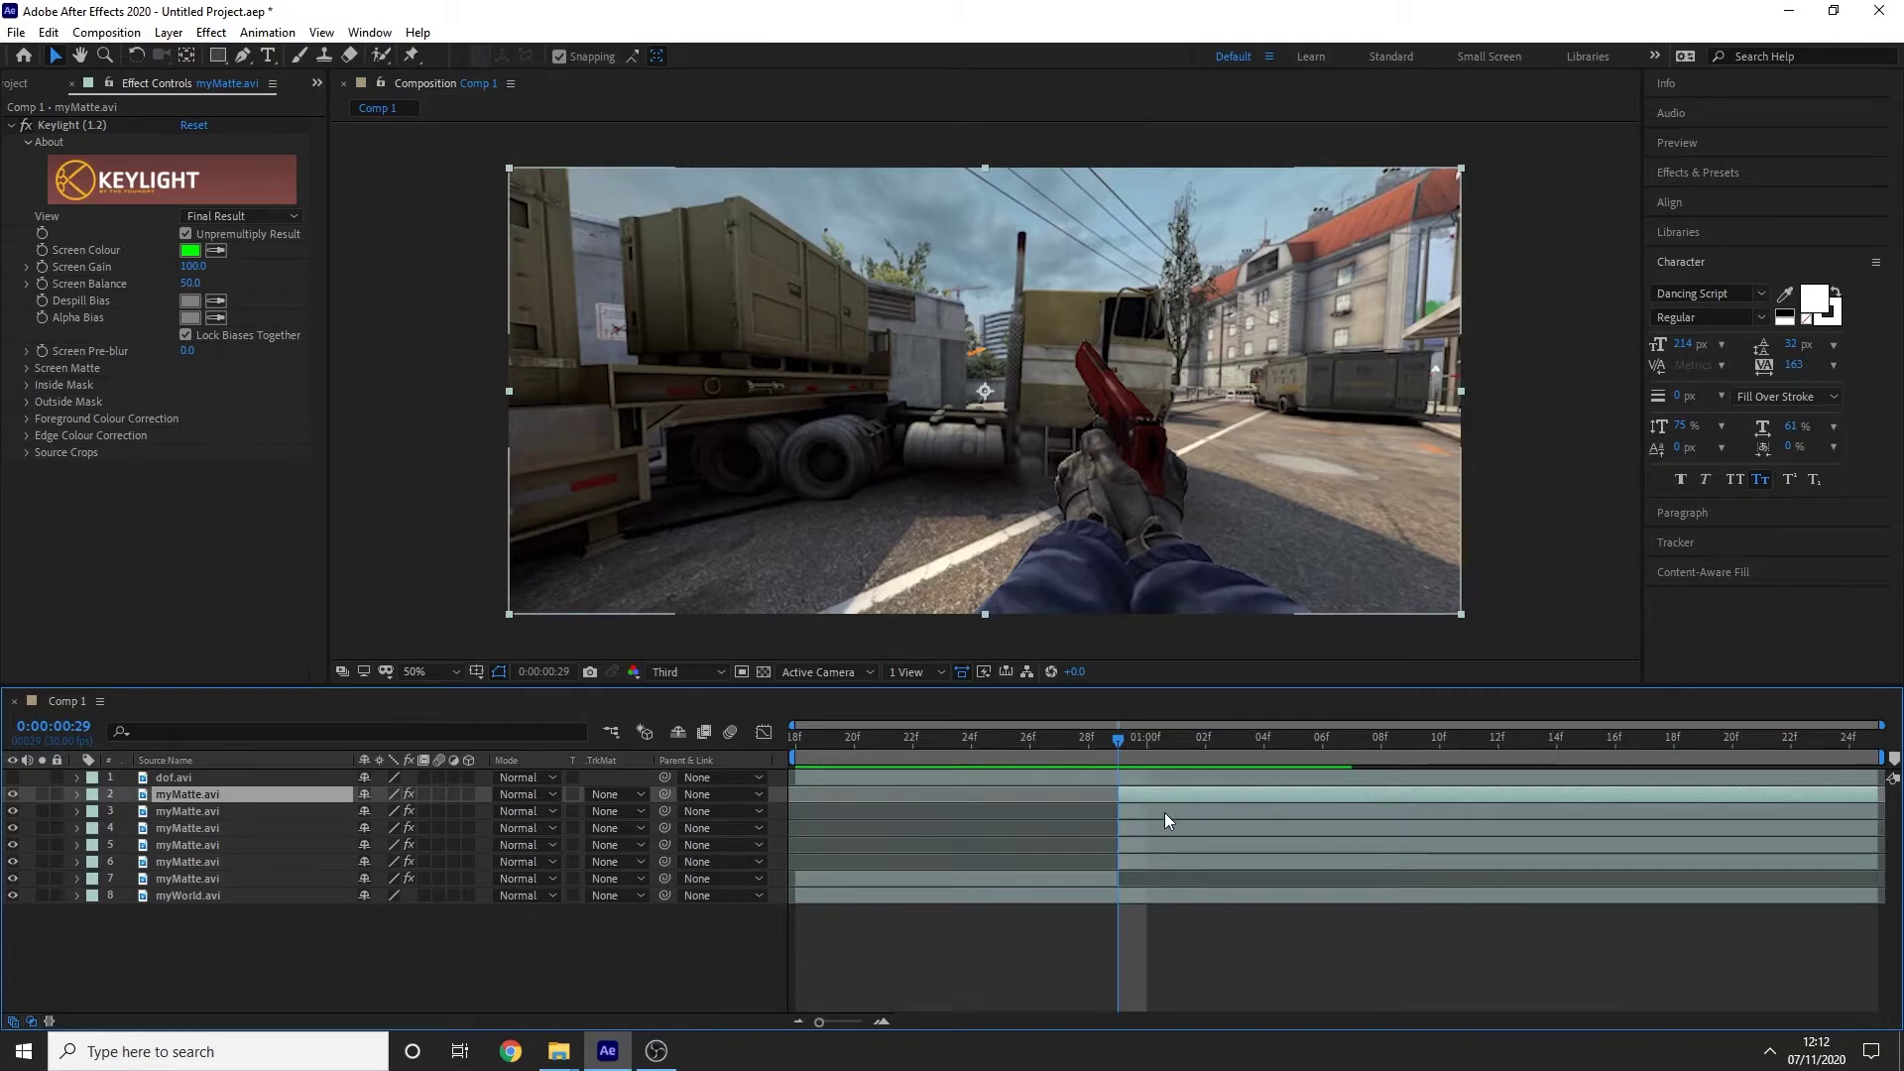
pyautogui.moveTo(1152, 812); pyautogui.dragTo(1282, 859)
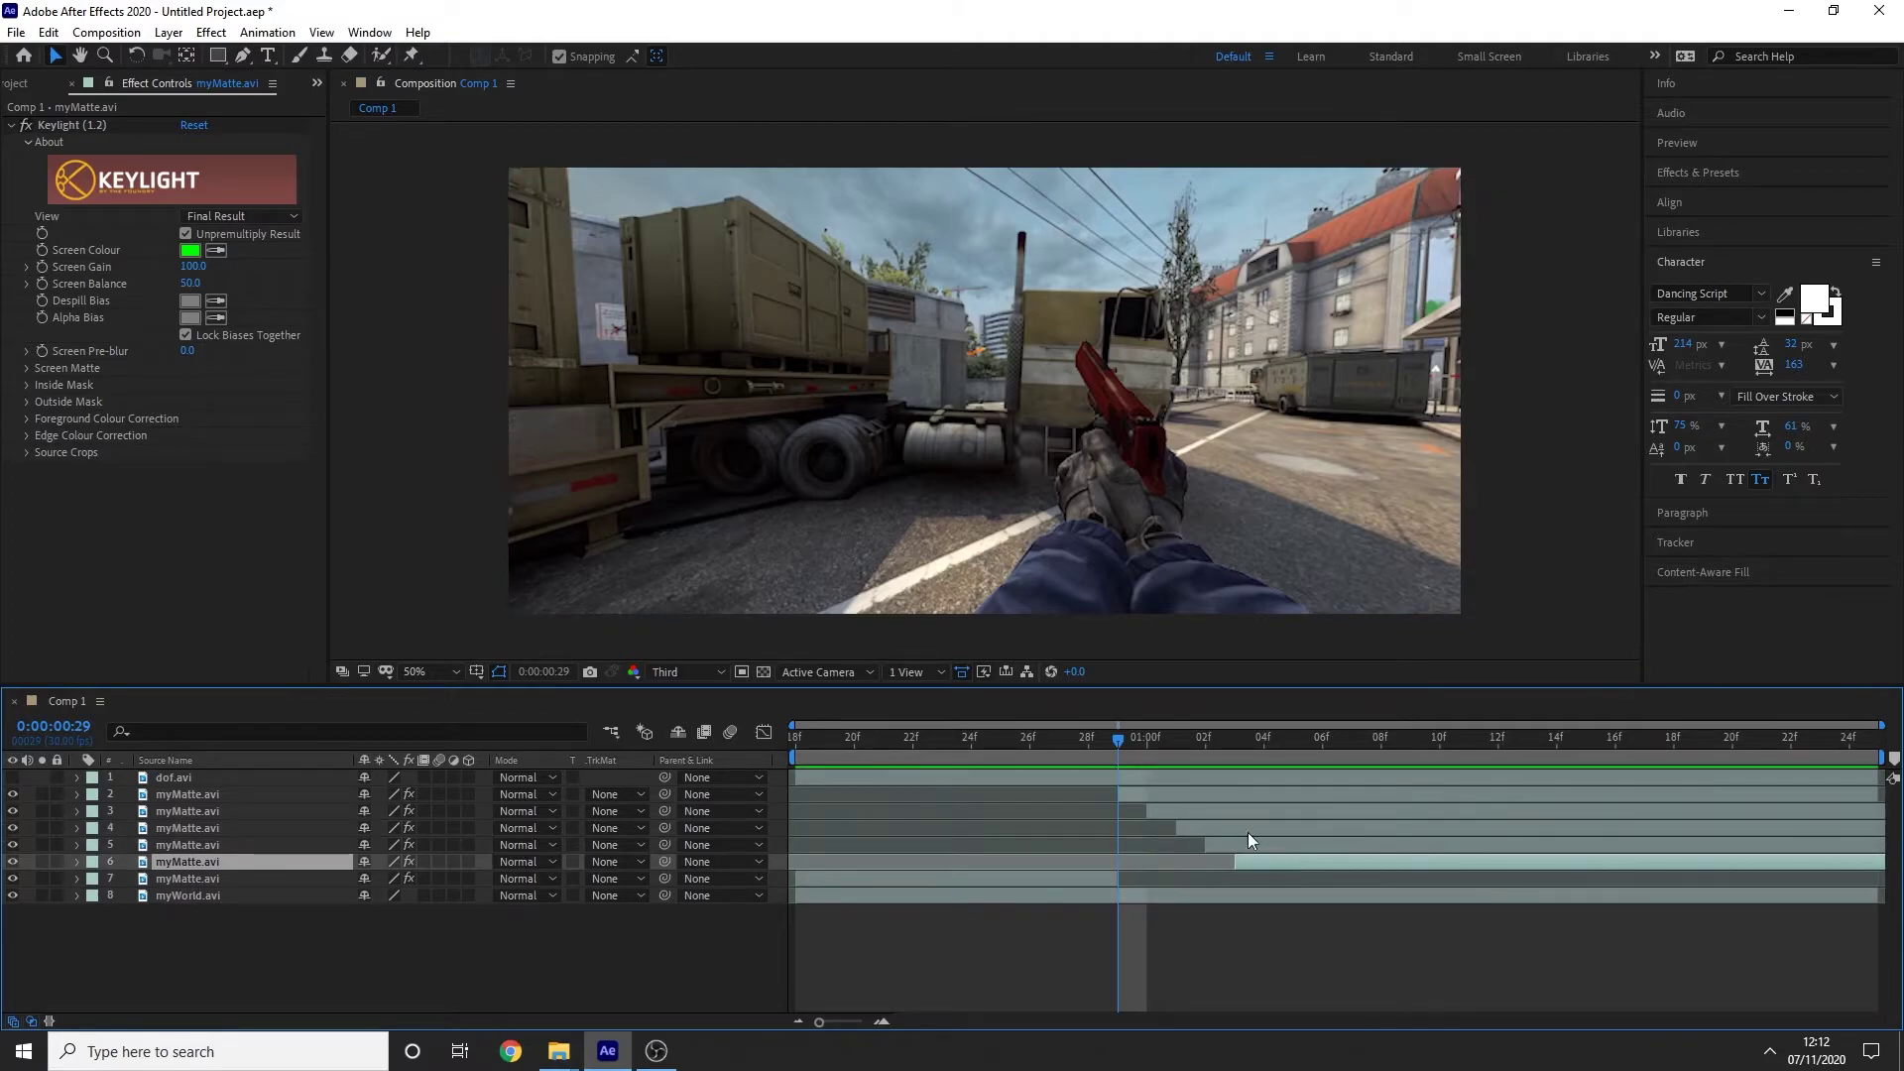
pyautogui.moveTo(1119, 736); pyautogui.dragTo(1354, 764)
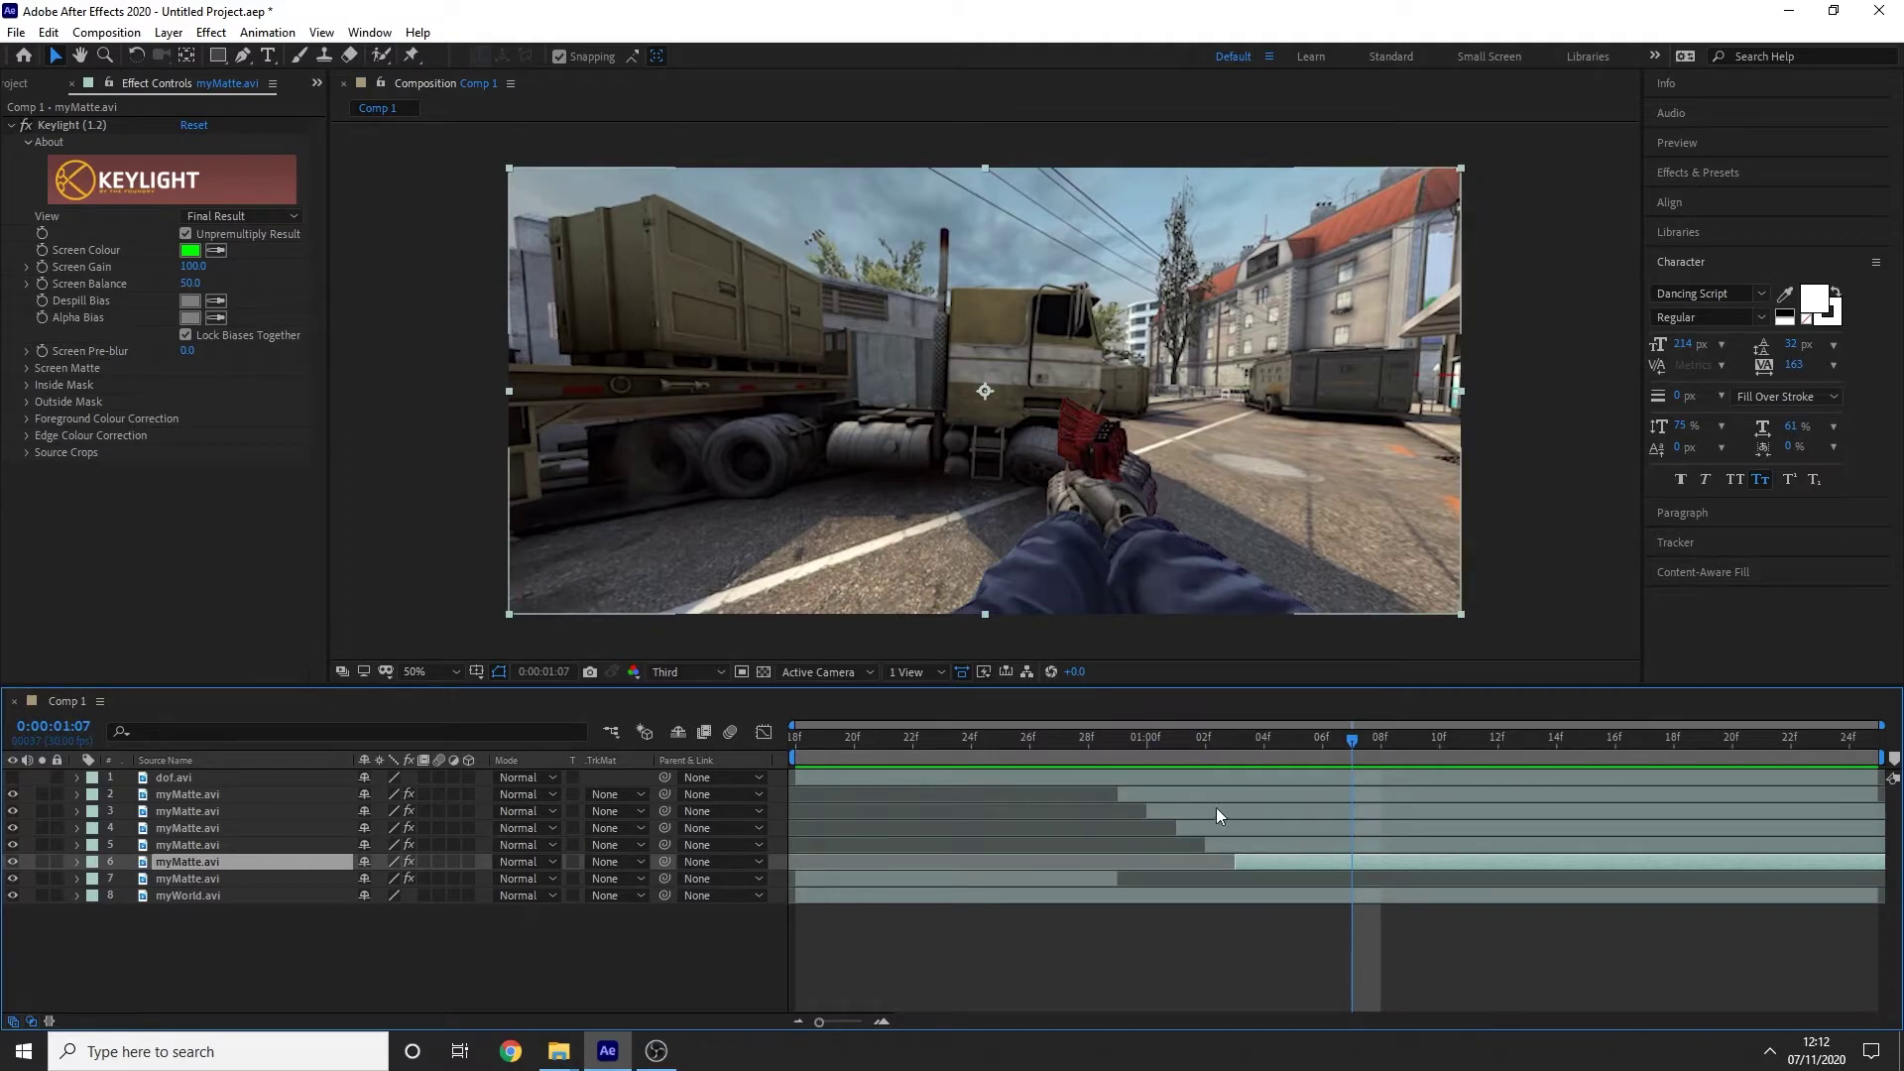
# Step: Select myMatte layers 3–6 and split them together at 0:00:01:11
pyautogui.keyDown('shift'); pyautogui.click(228, 842); pyautogui.keyUp('shift')
pyautogui.keyDown('shift'); pyautogui.click(220, 828); pyautogui.keyUp('shift')
pyautogui.keyDown('shift'); pyautogui.click(215, 813); pyautogui.keyUp('shift')
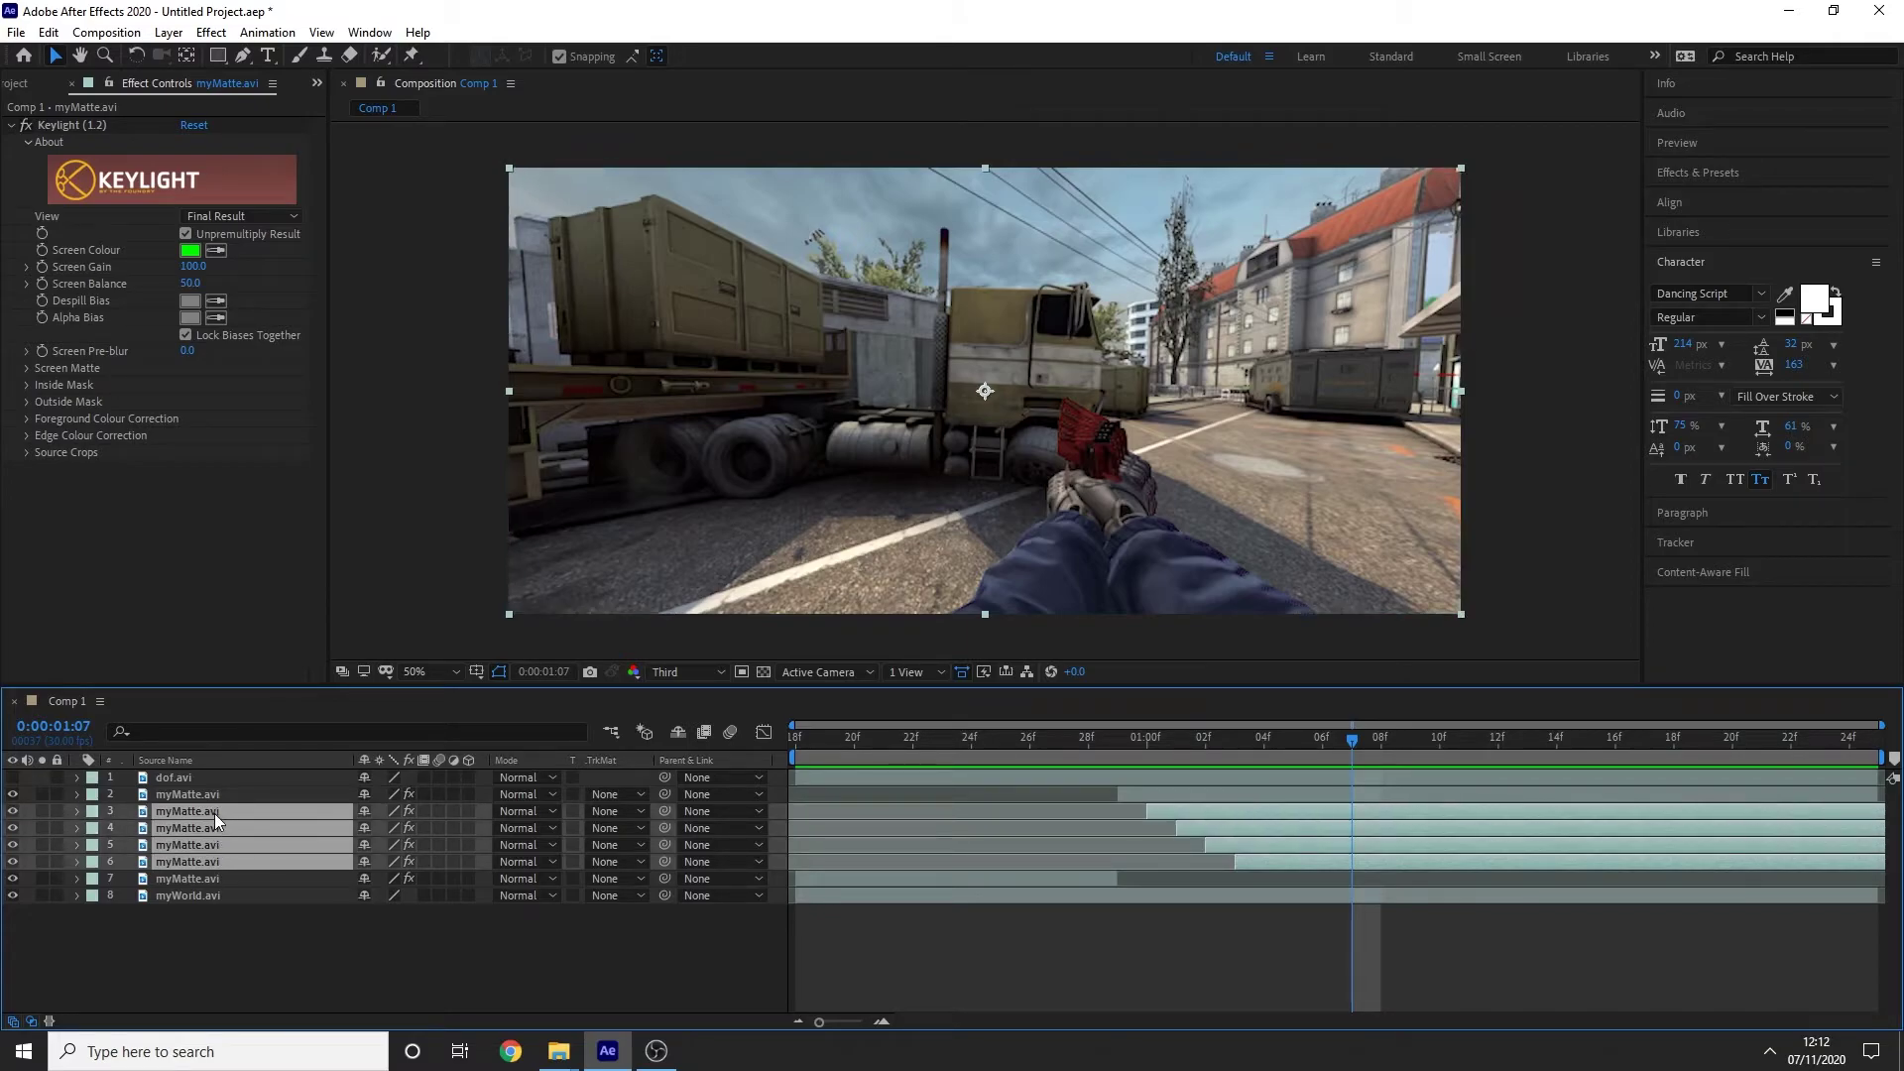
pyautogui.moveTo(1358, 742); pyautogui.dragTo(1454, 765)
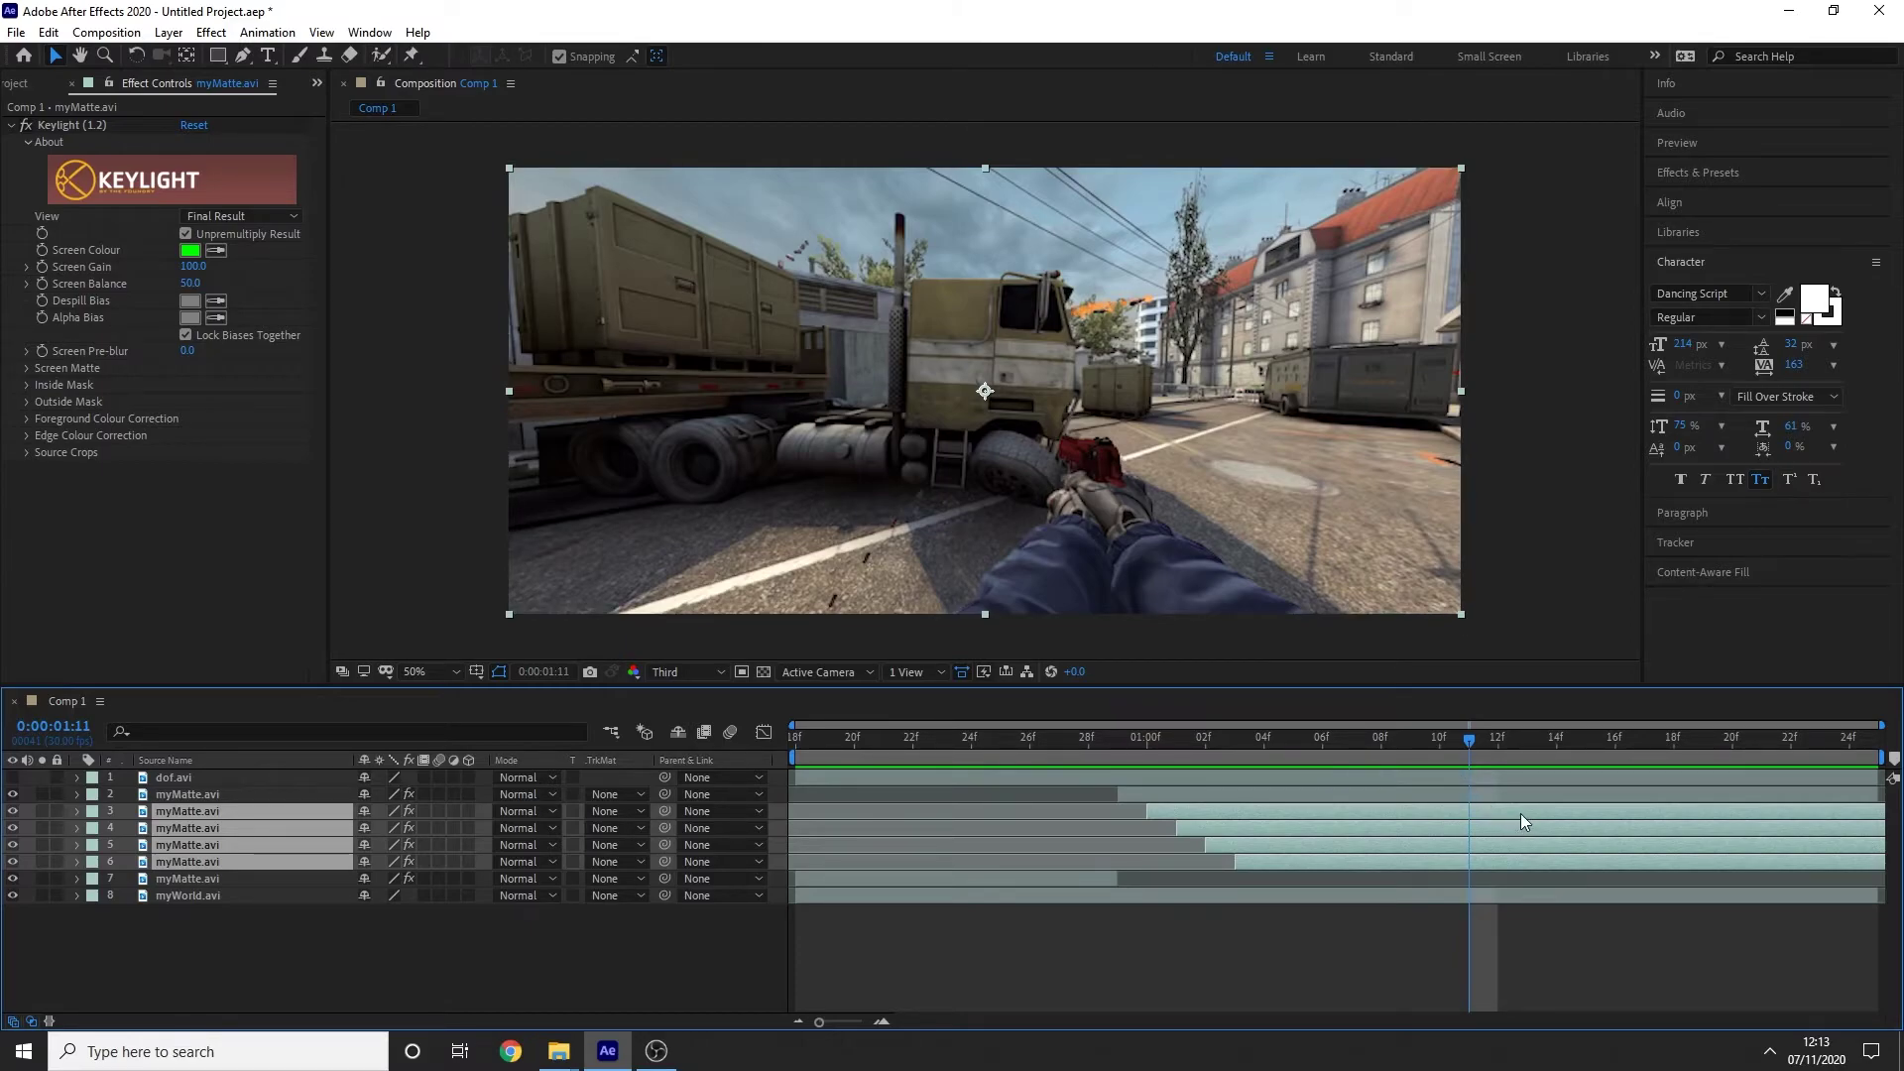
pyautogui.hotkey('ctrl', 'shift', 'd')
# Step: Delete the four right-hand split pieces, then preview the trimmed trail around 09f
pyautogui.click(1553, 1005)
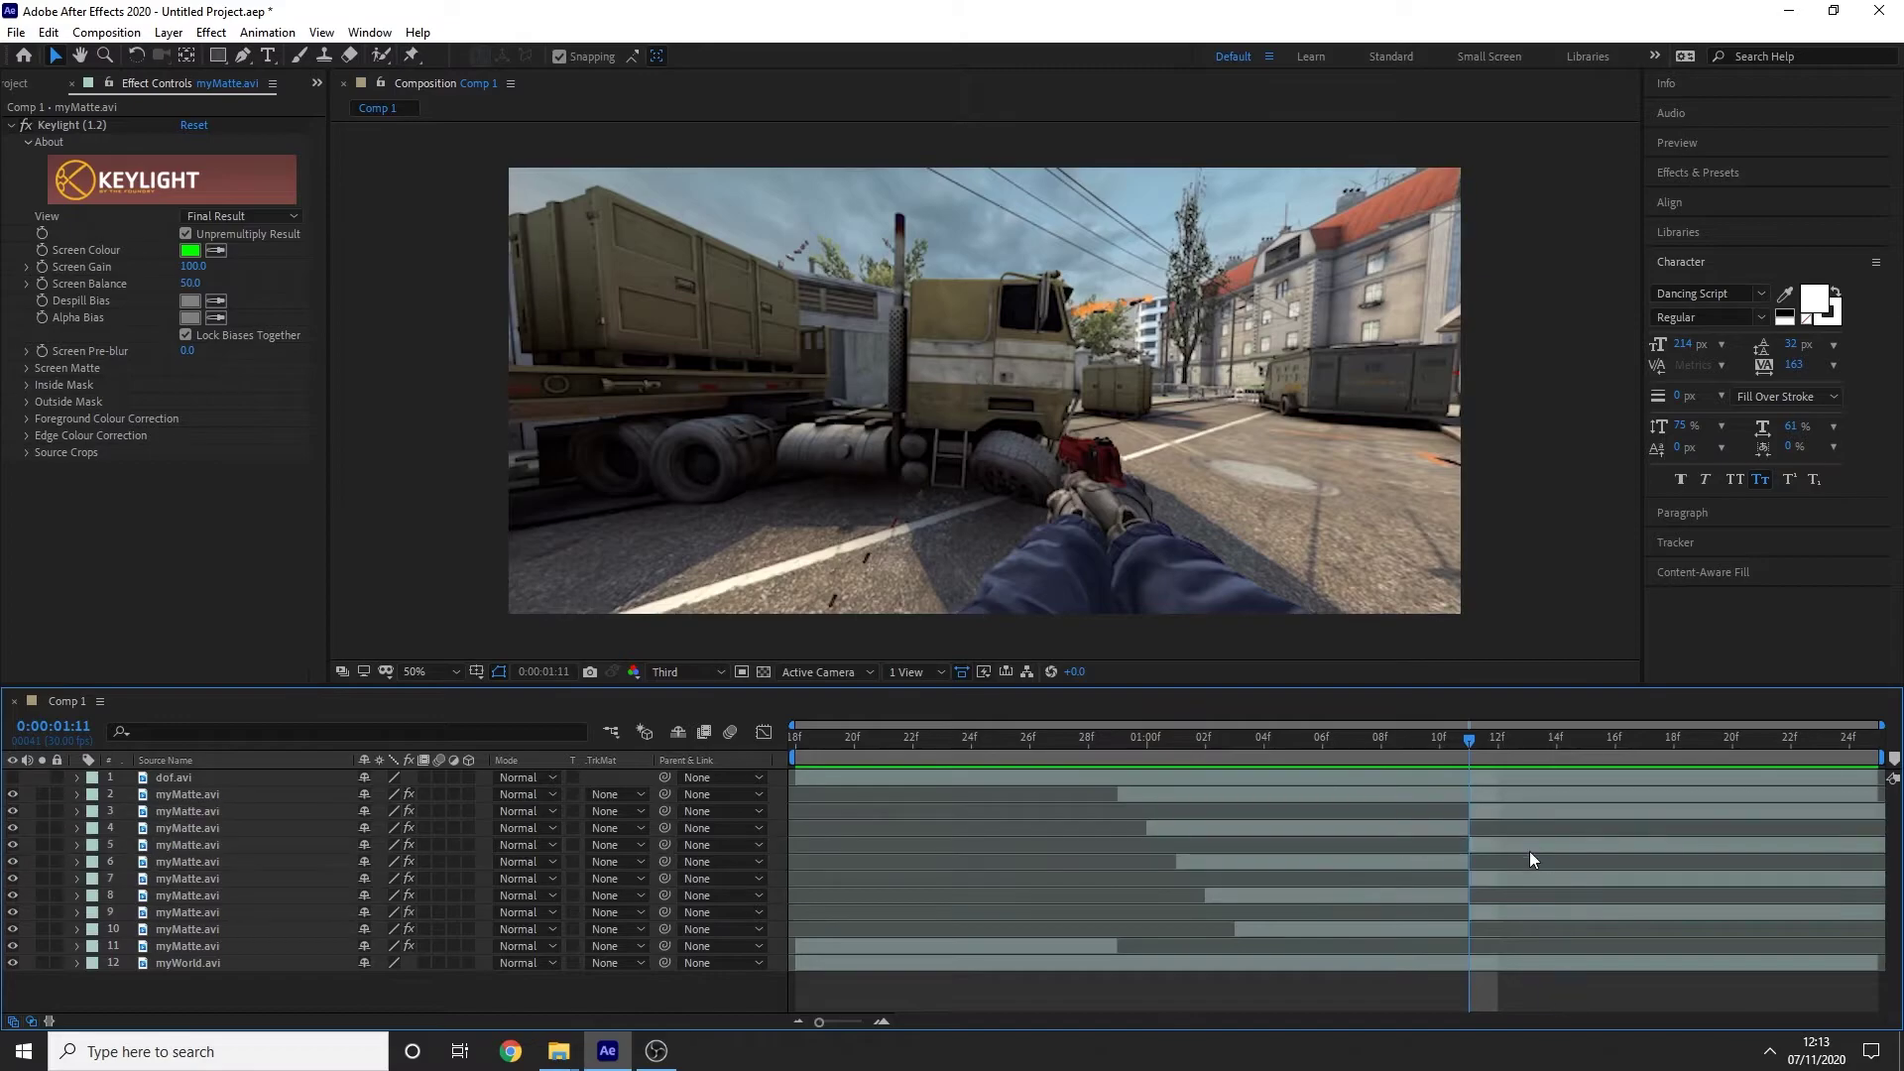
pyautogui.click(1510, 814)
pyautogui.press('Delete')
pyautogui.click(1526, 823)
pyautogui.press('Delete')
pyautogui.click(1528, 841)
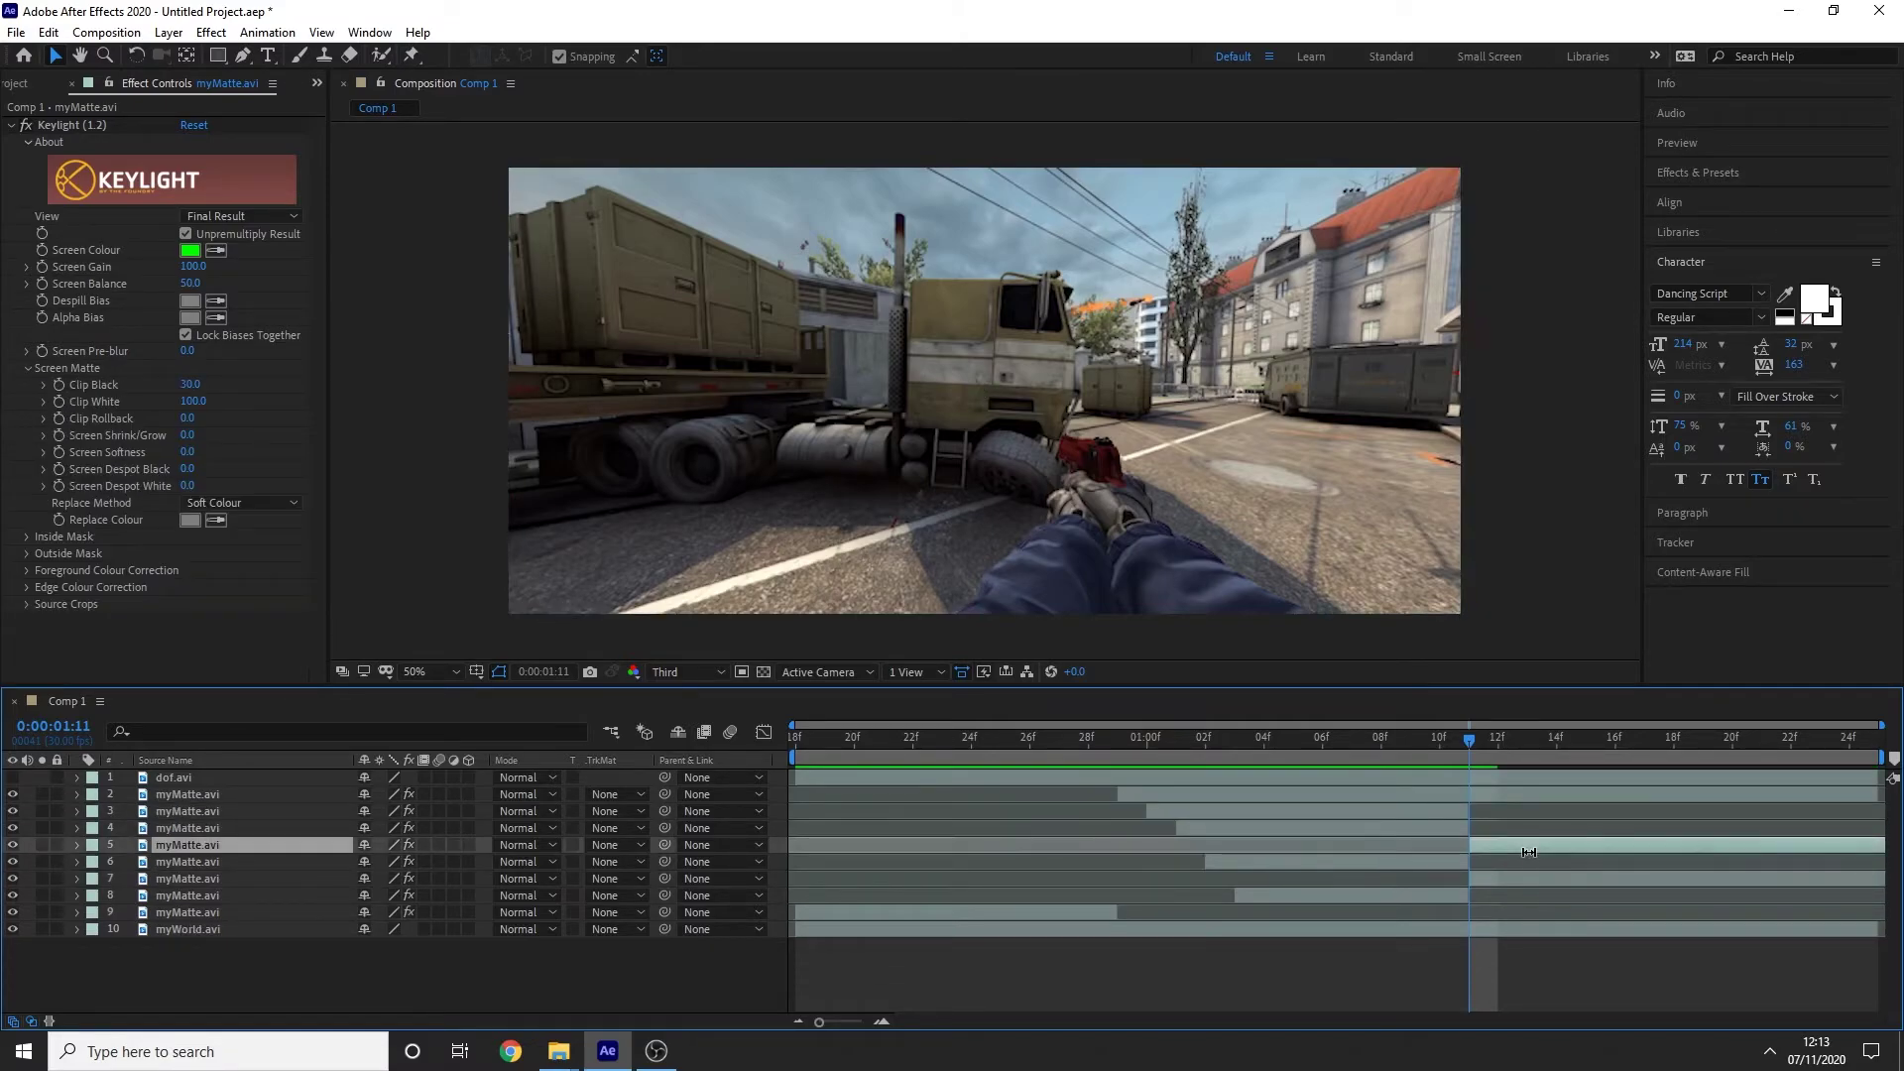
pyautogui.press('Delete')
pyautogui.click(1522, 854)
pyautogui.press('Delete')
pyautogui.click(1410, 738)
pyautogui.moveTo(1323, 730); pyautogui.dragTo(1426, 787)
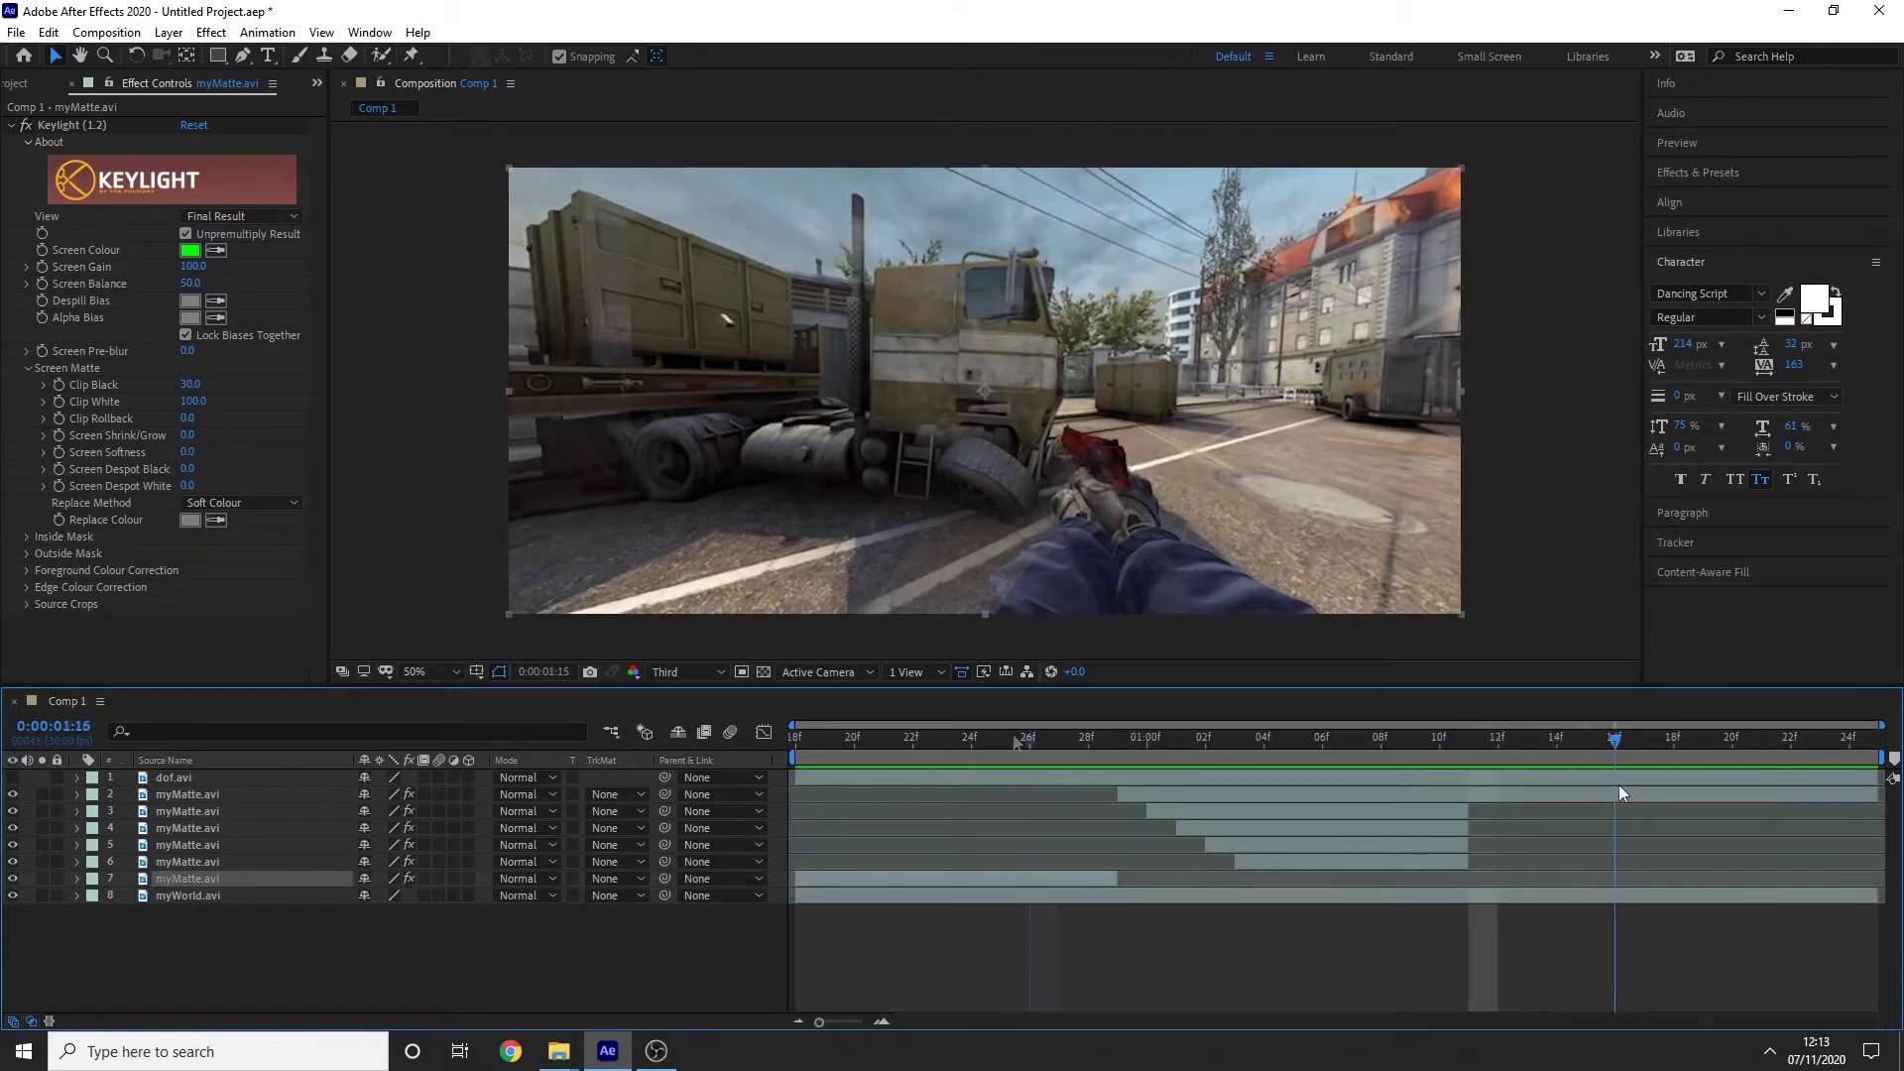
pyautogui.moveTo(1619, 784); pyautogui.dragTo(1148, 742)
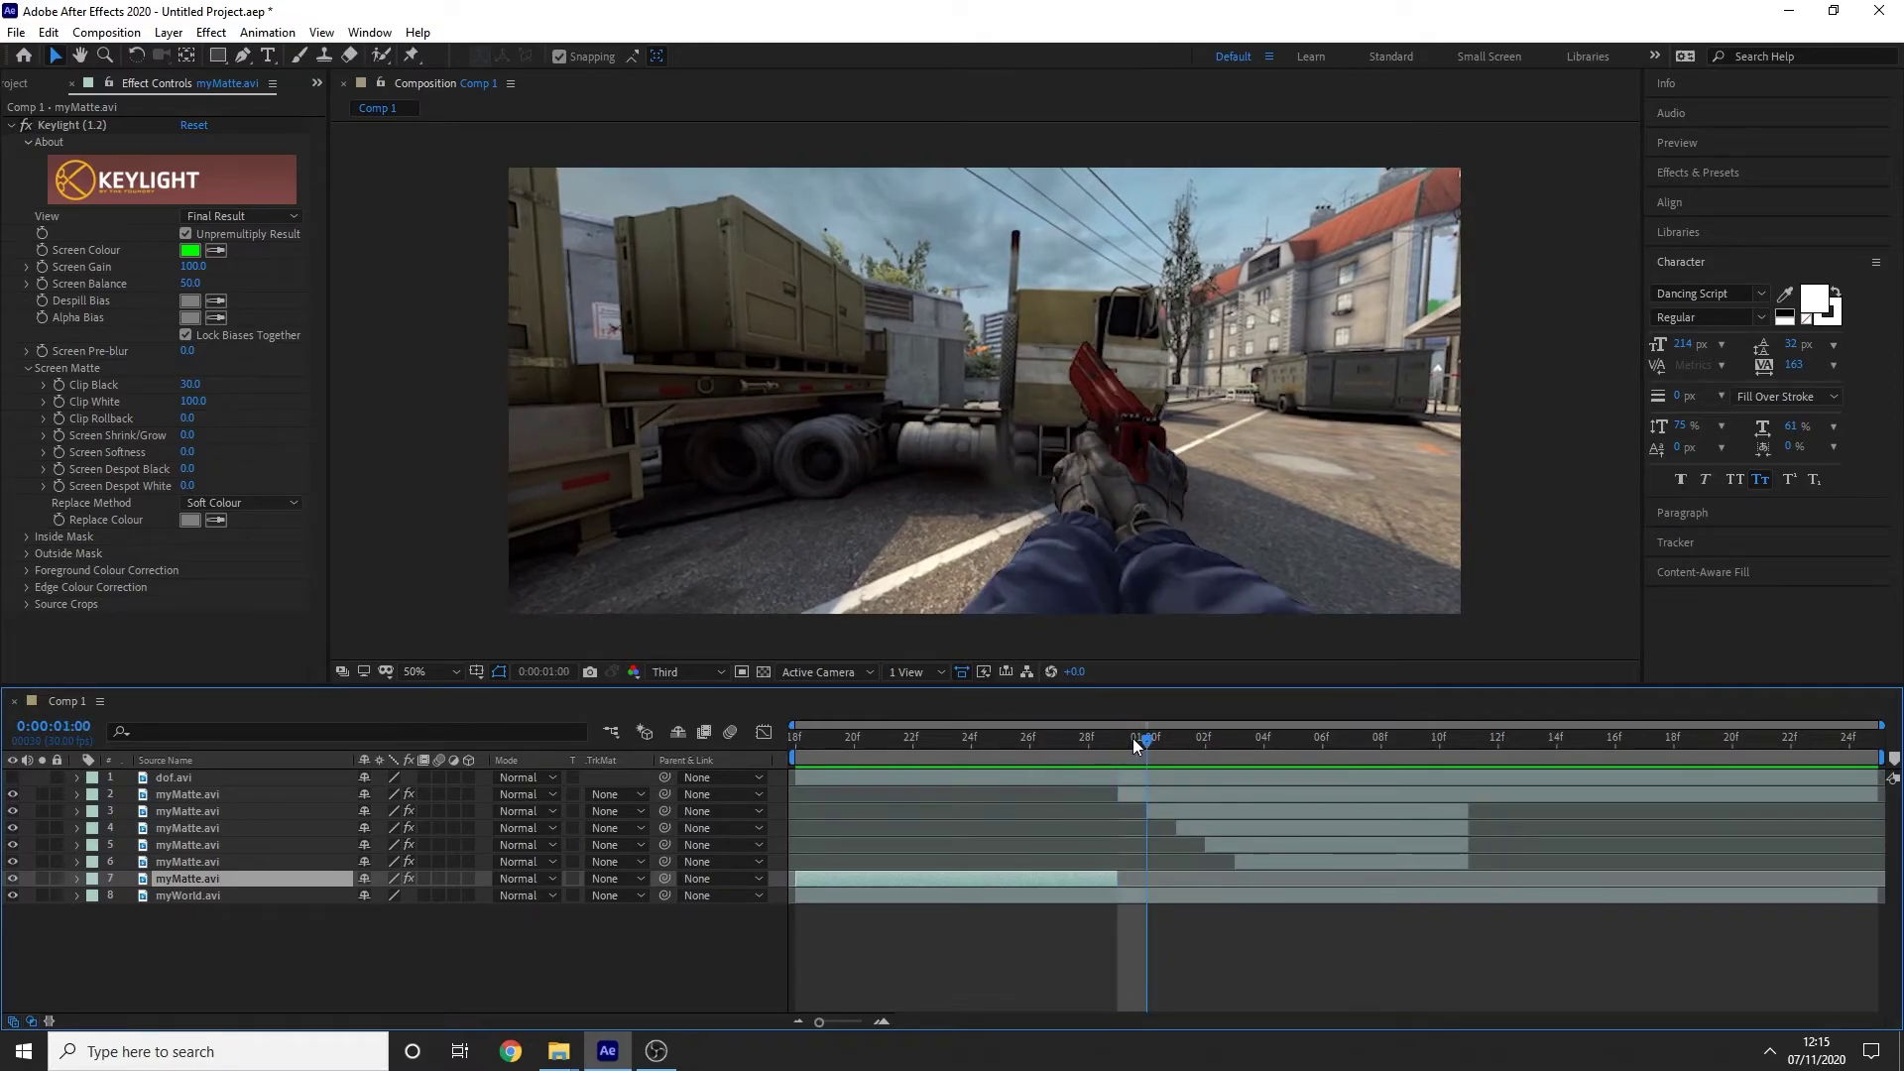
# Step: Set layer 3's opacity to 75% and layer 4's opacity to 50%
pyautogui.click(1175, 808)
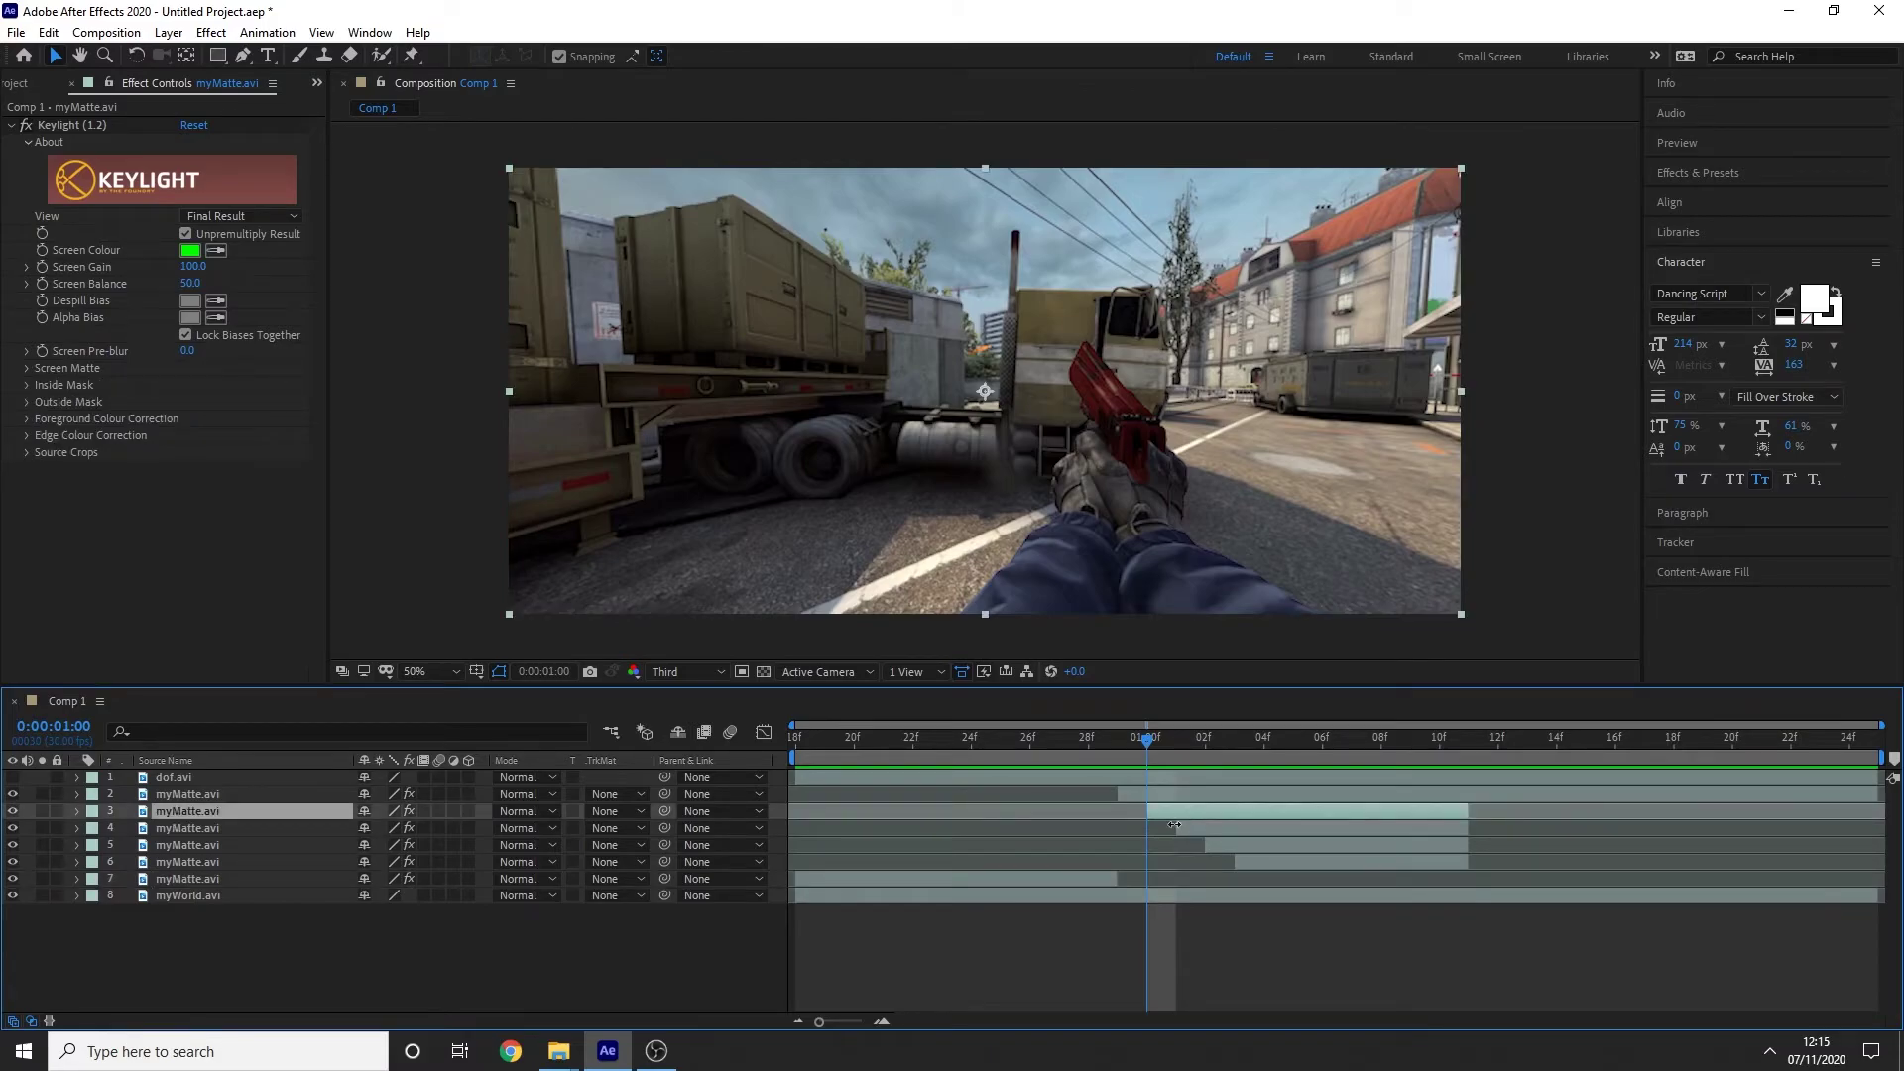
pyautogui.press('t')
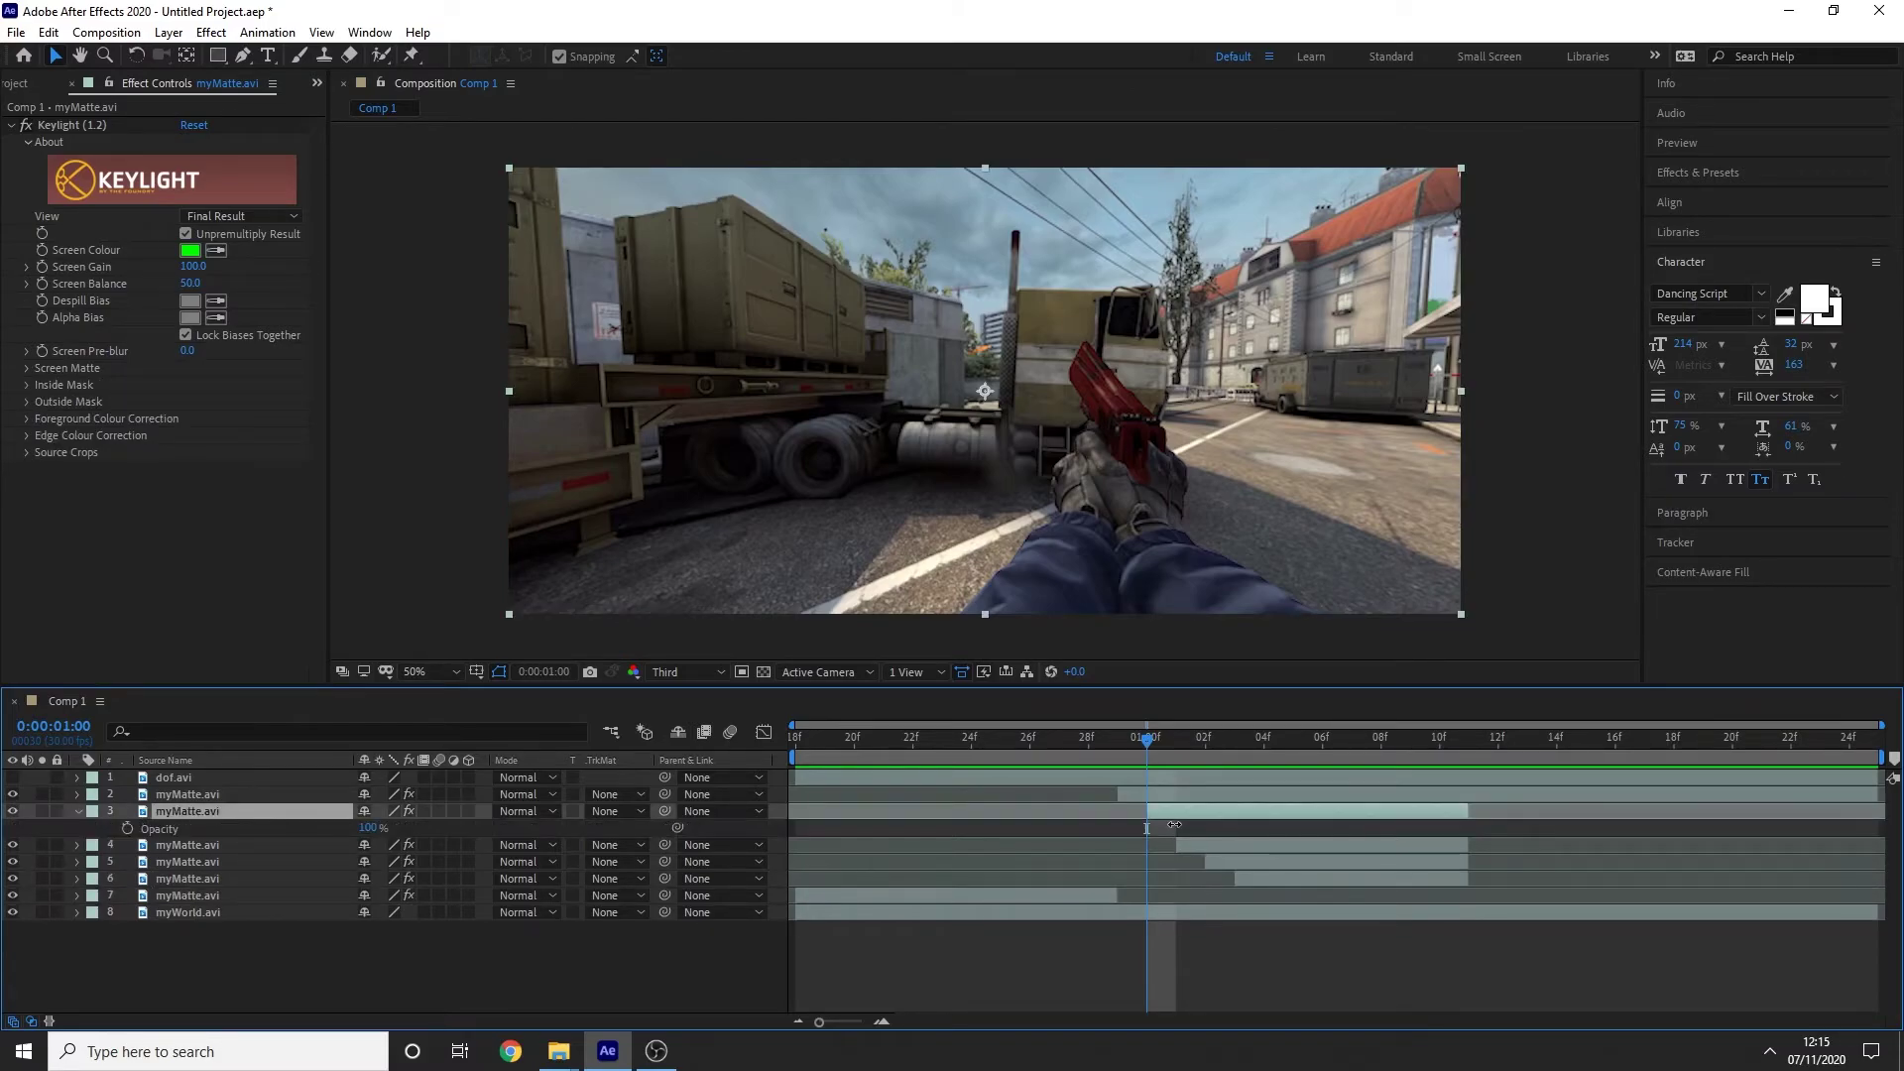
pyautogui.click(369, 831)
pyautogui.write('75')
pyautogui.press('Return')
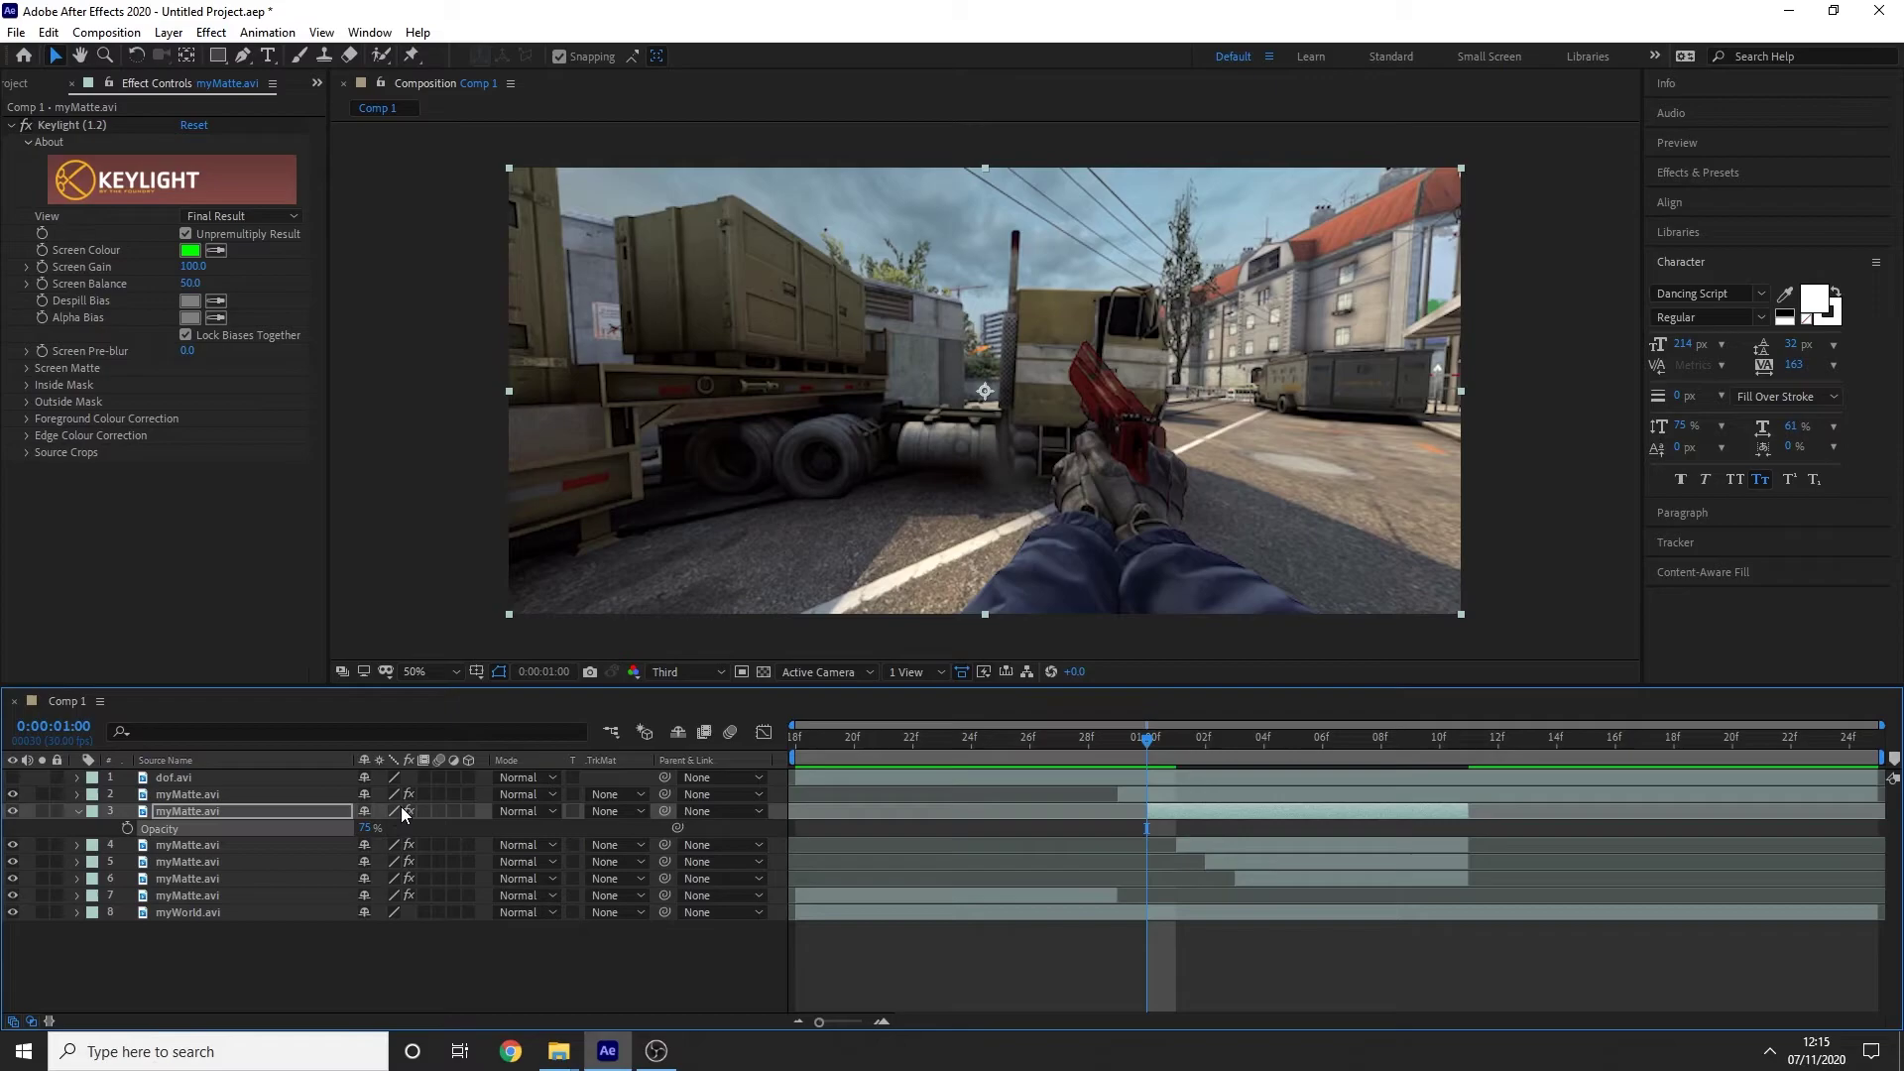
pyautogui.click(1219, 848)
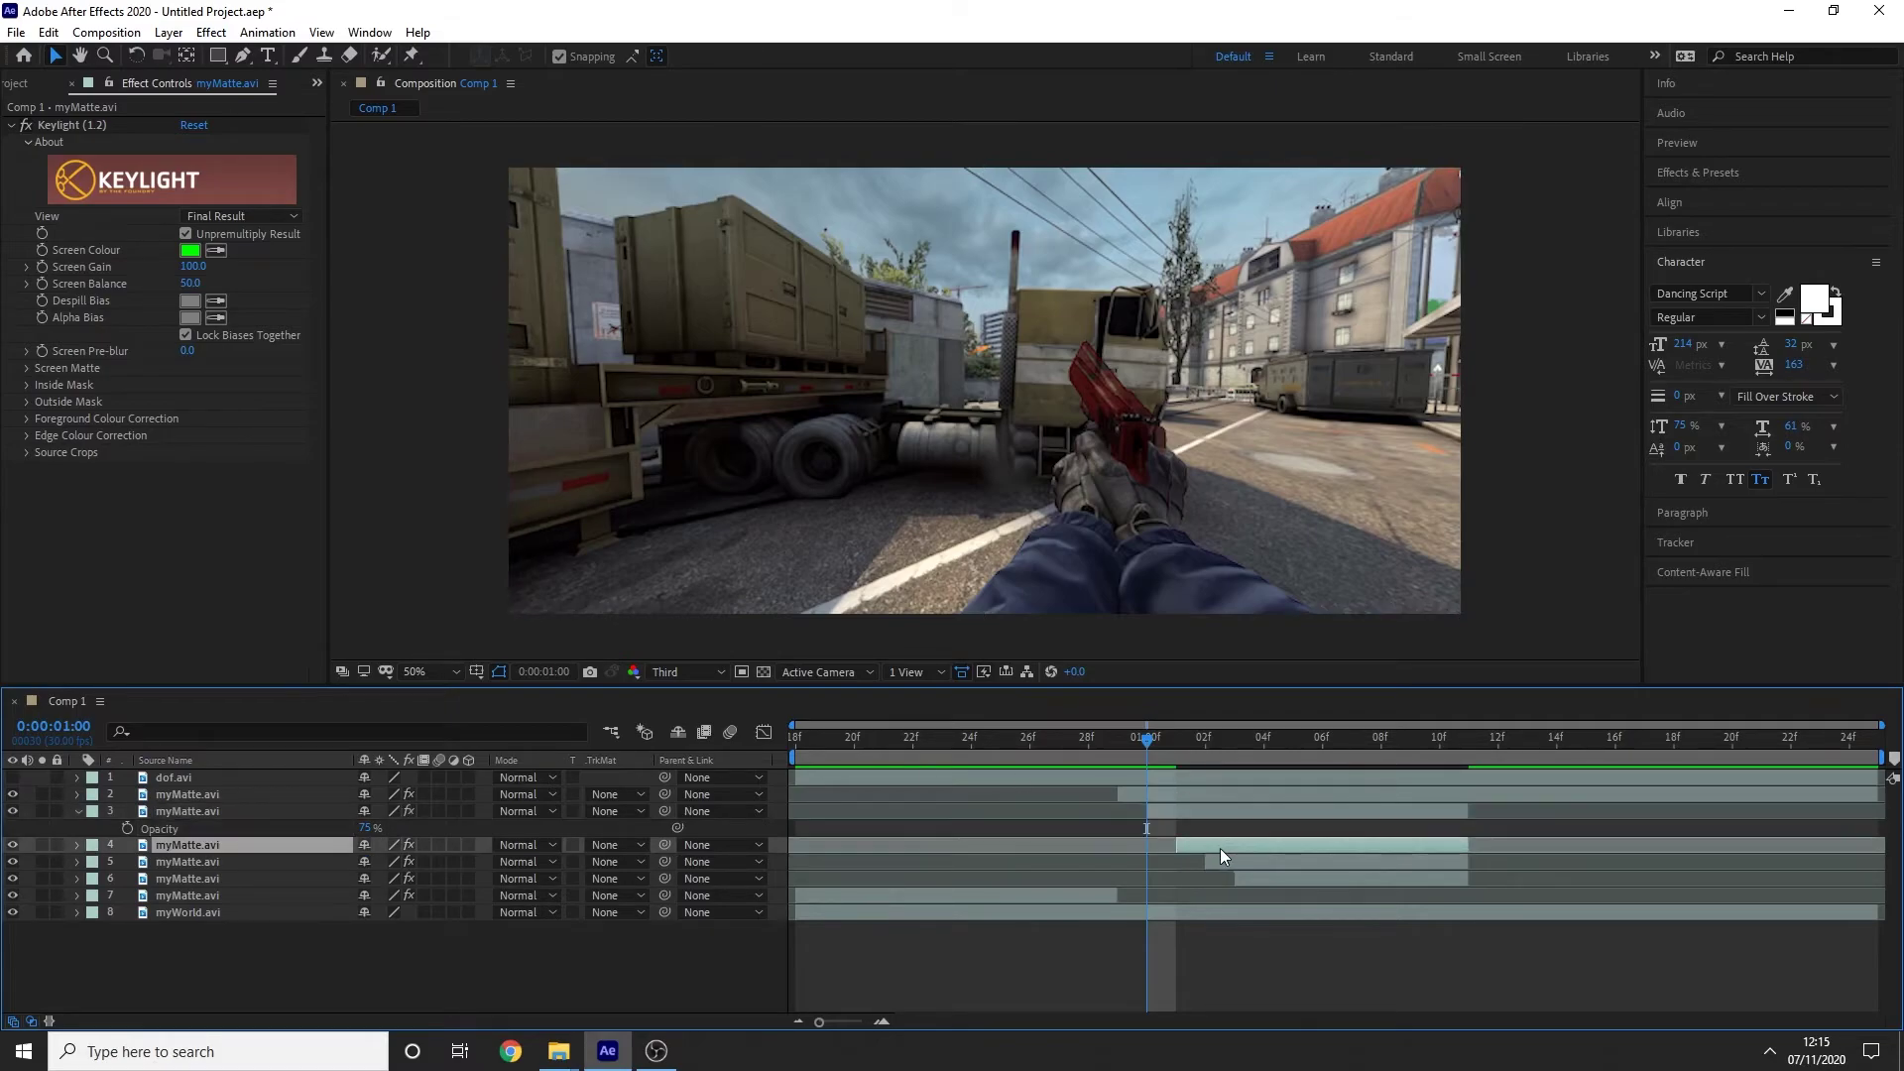
pyautogui.press('t')
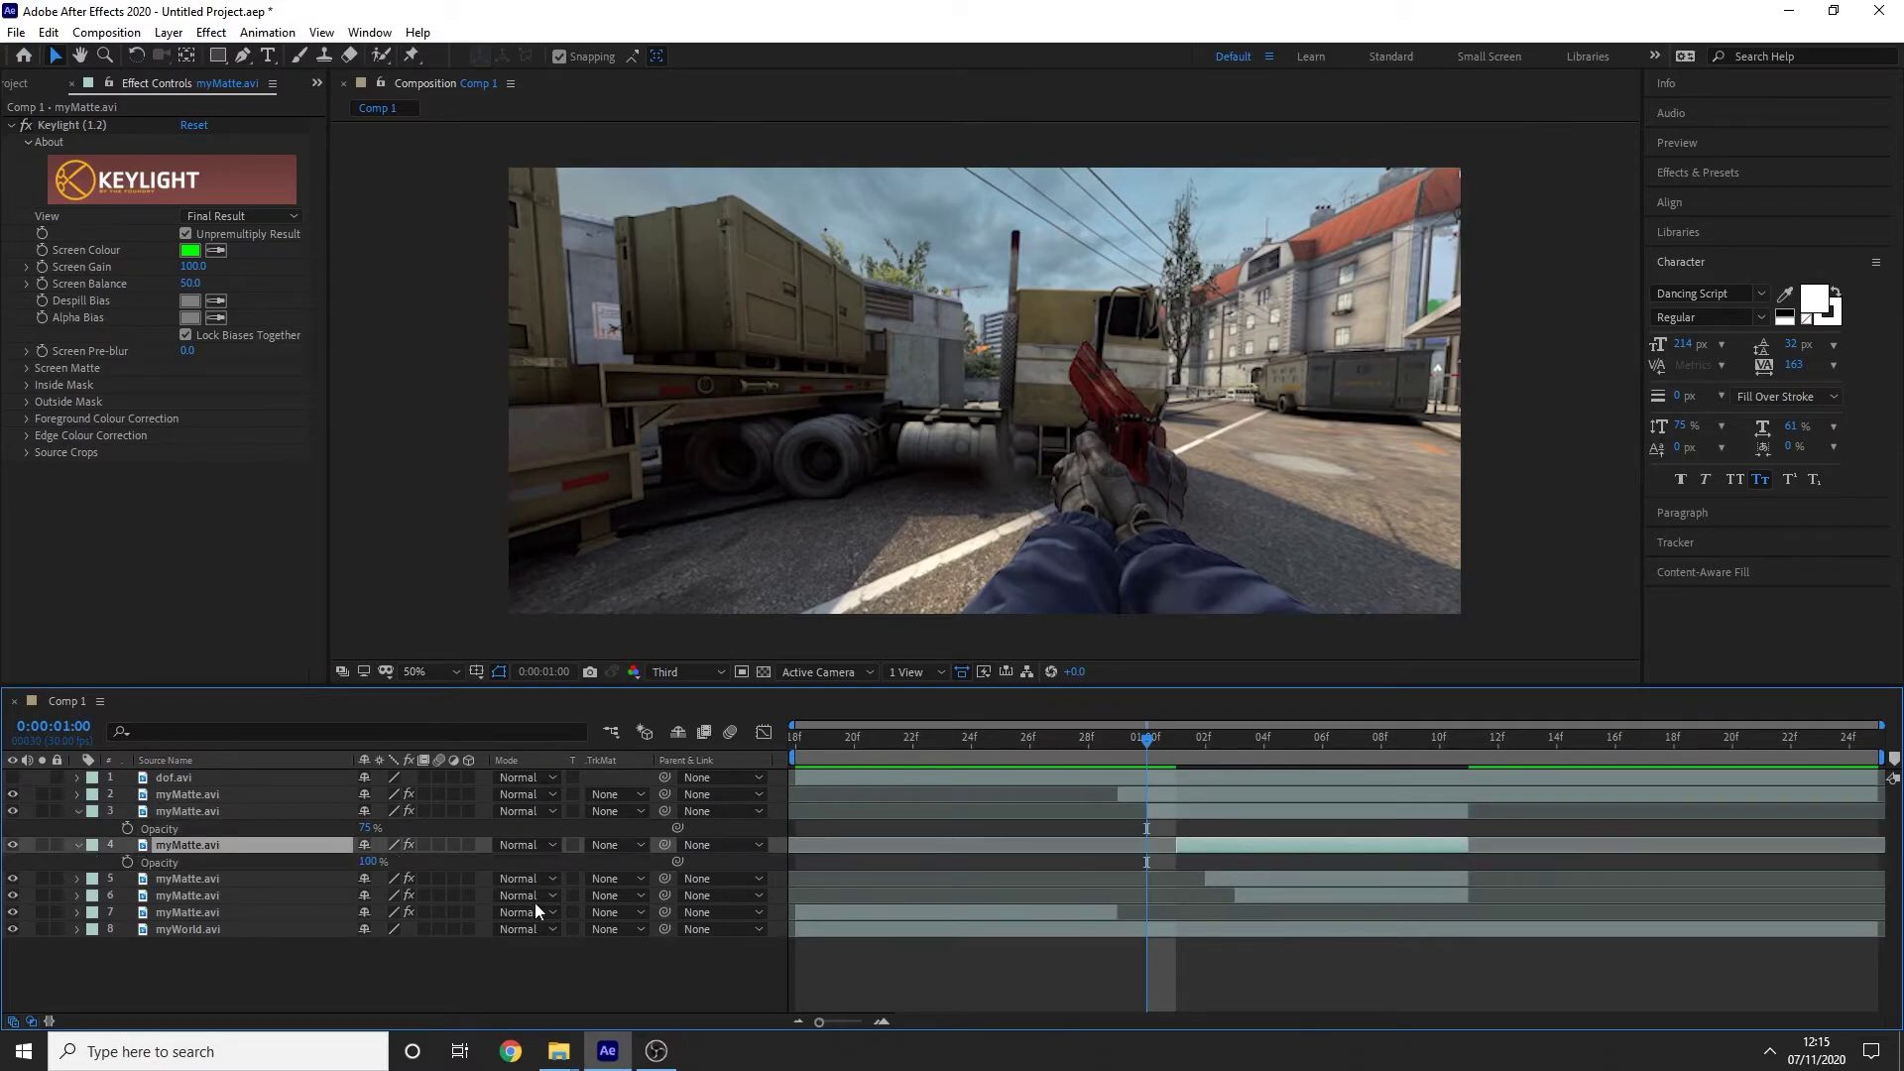
pyautogui.click(367, 862)
pyautogui.write('50')
pyautogui.press('Return')
# Step: Set layer 5's opacity to 25% and layer 6's to 5%, then preview the ghost trail
pyautogui.click(1249, 885)
pyautogui.press('t')
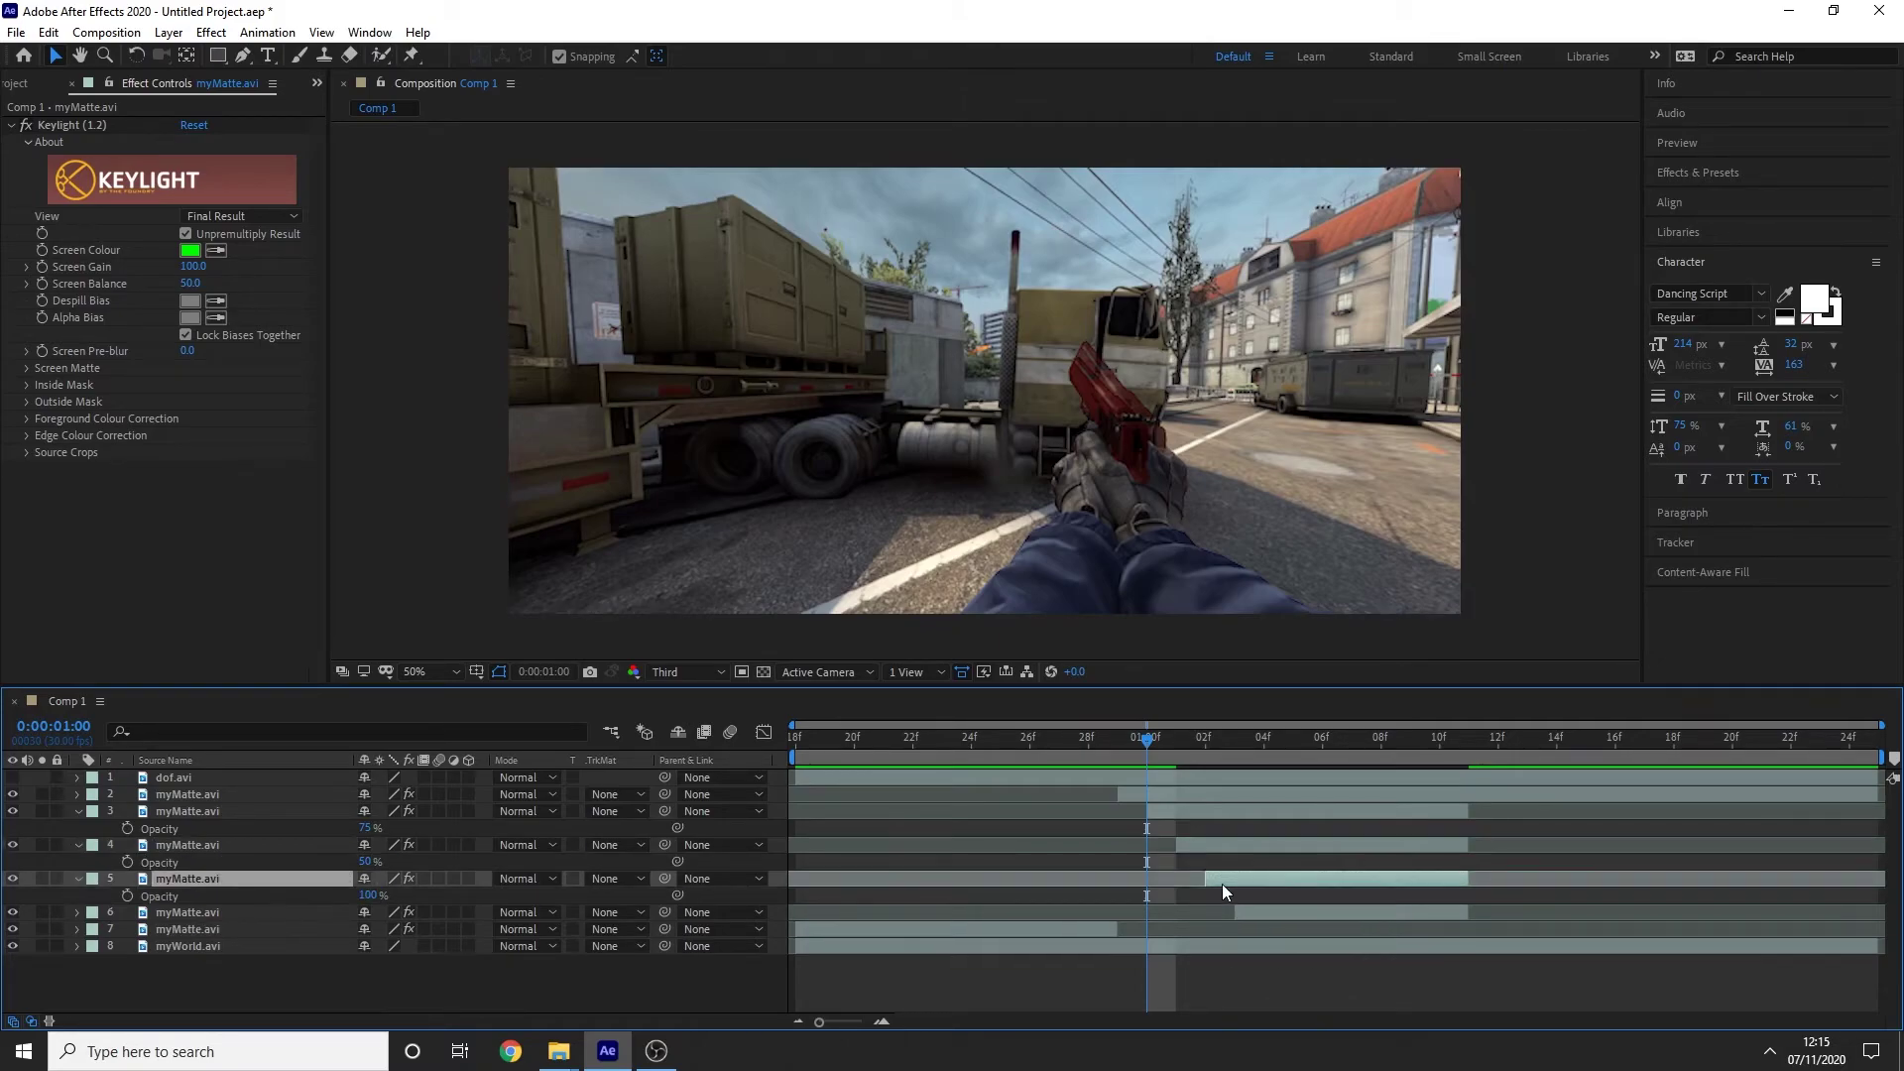
pyautogui.click(367, 897)
pyautogui.write('25')
pyautogui.press('Return')
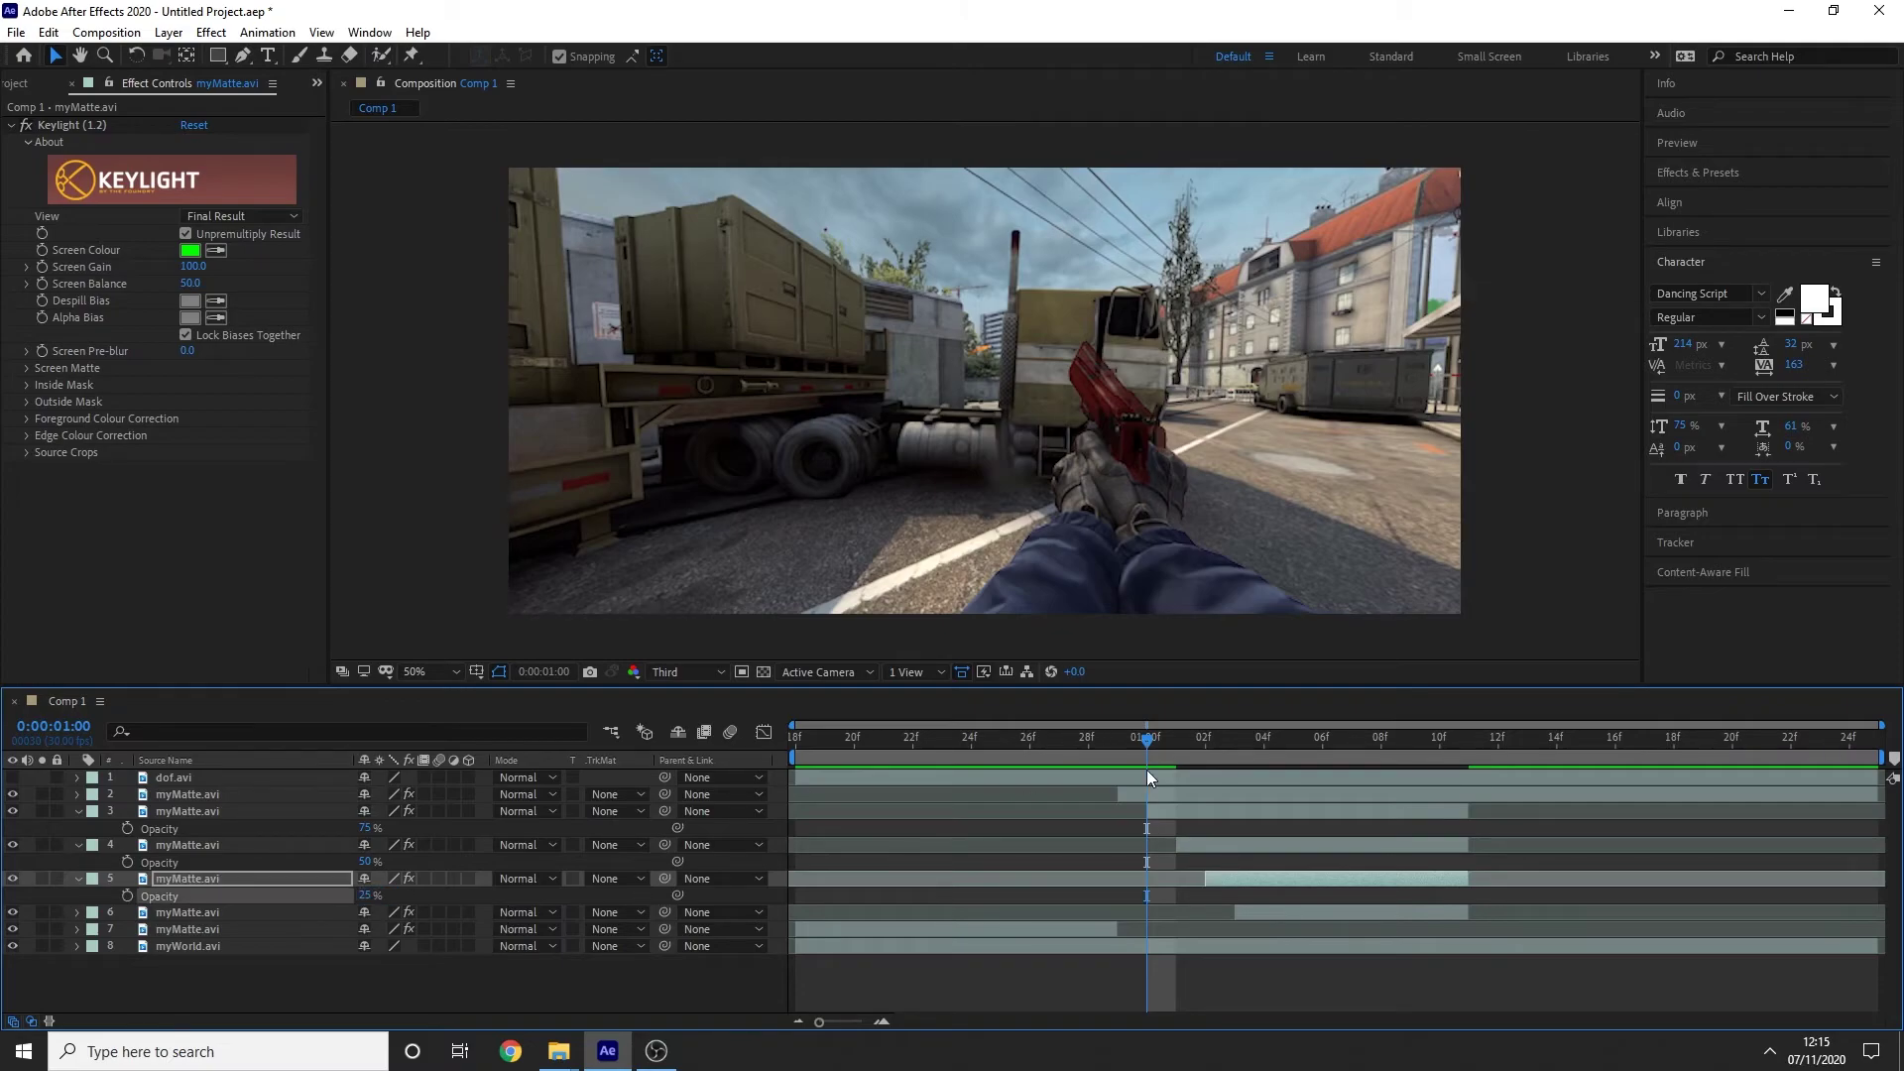
pyautogui.click(1320, 923)
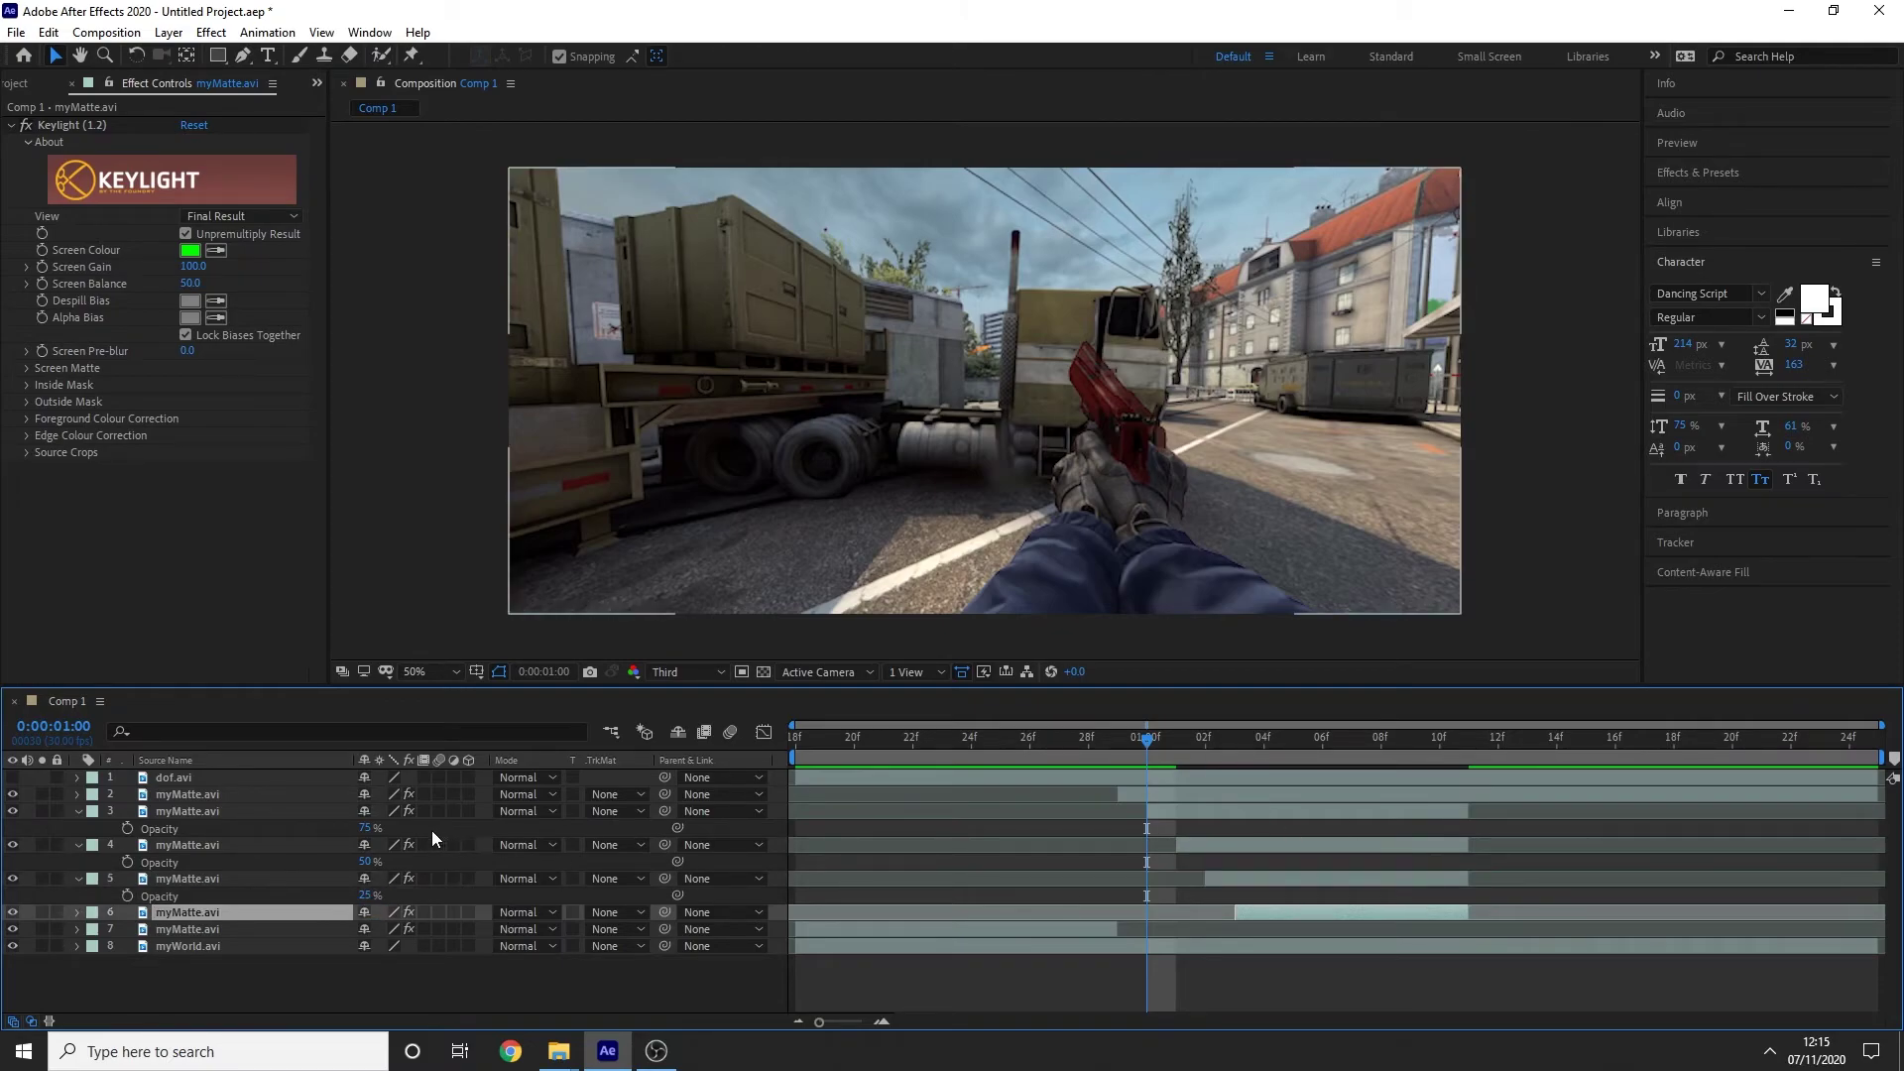
pyautogui.press('t')
pyautogui.click(367, 929)
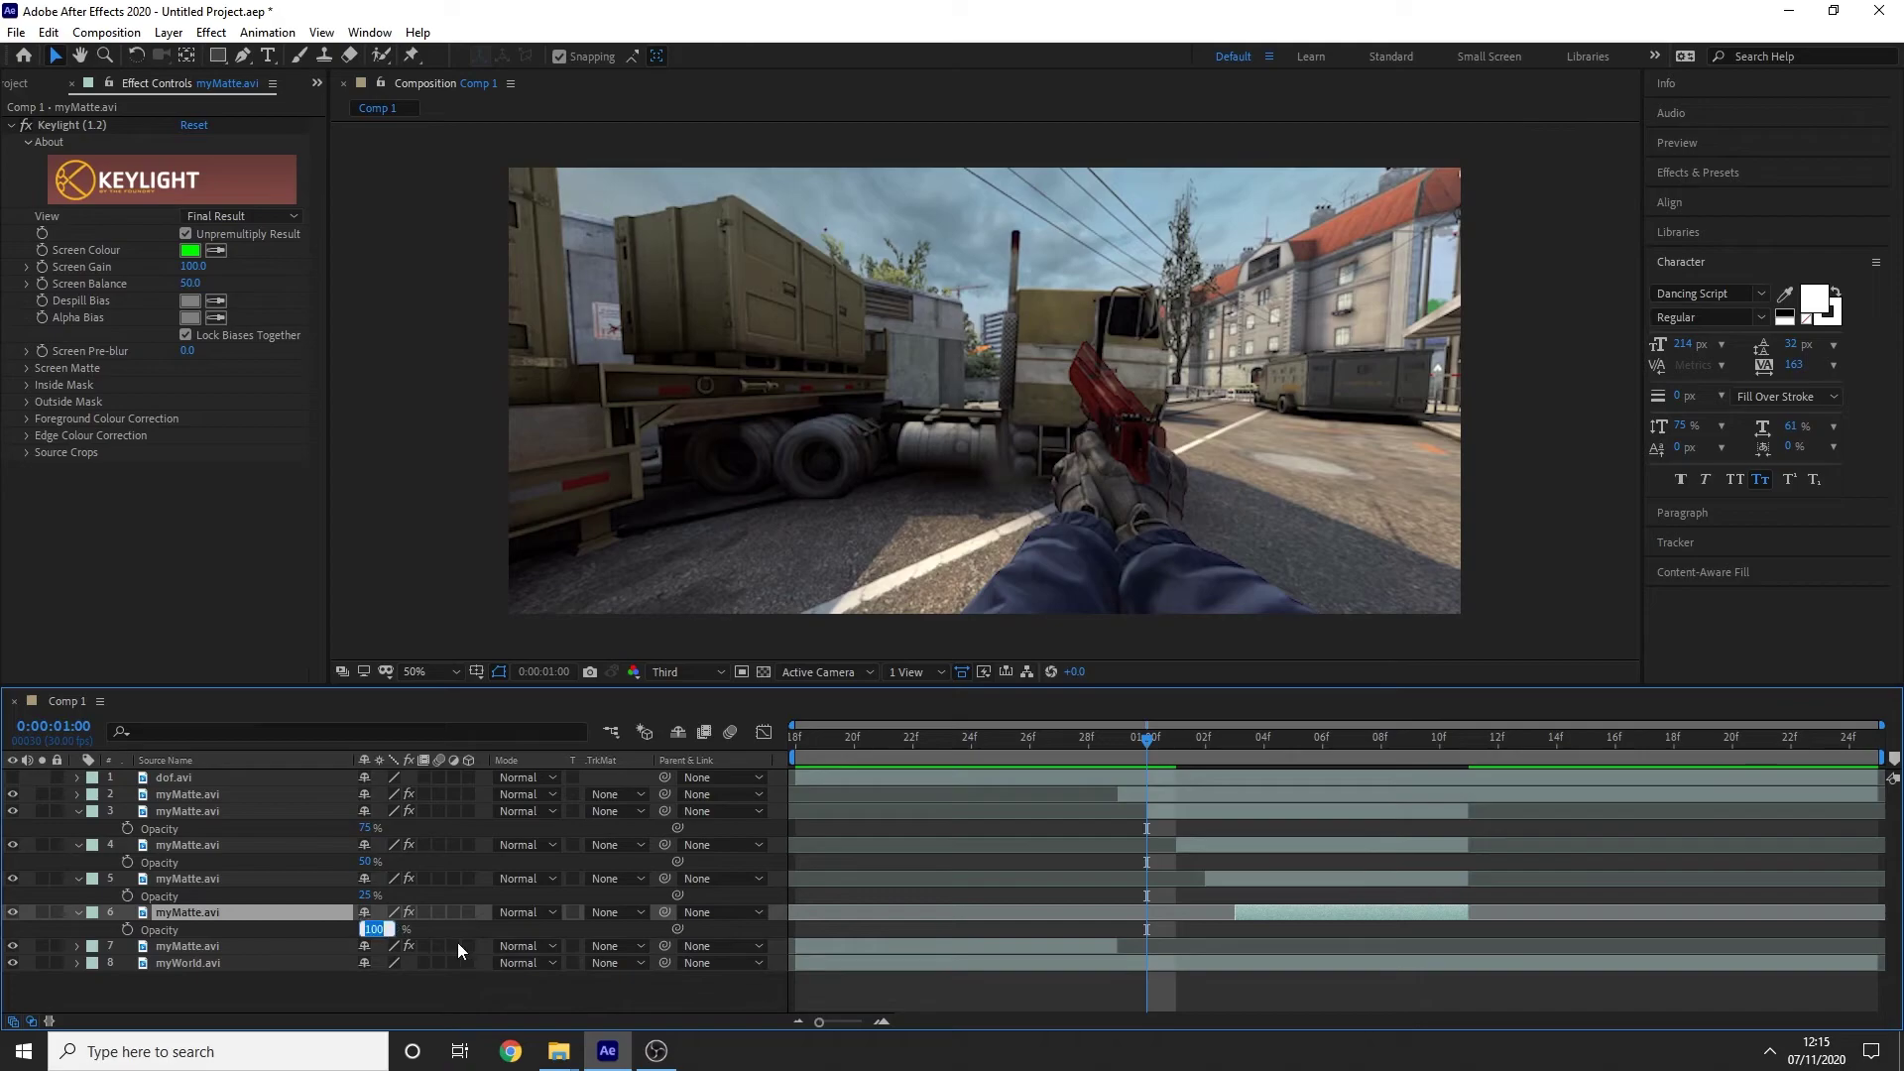
pyautogui.write('5')
pyautogui.press('Return')
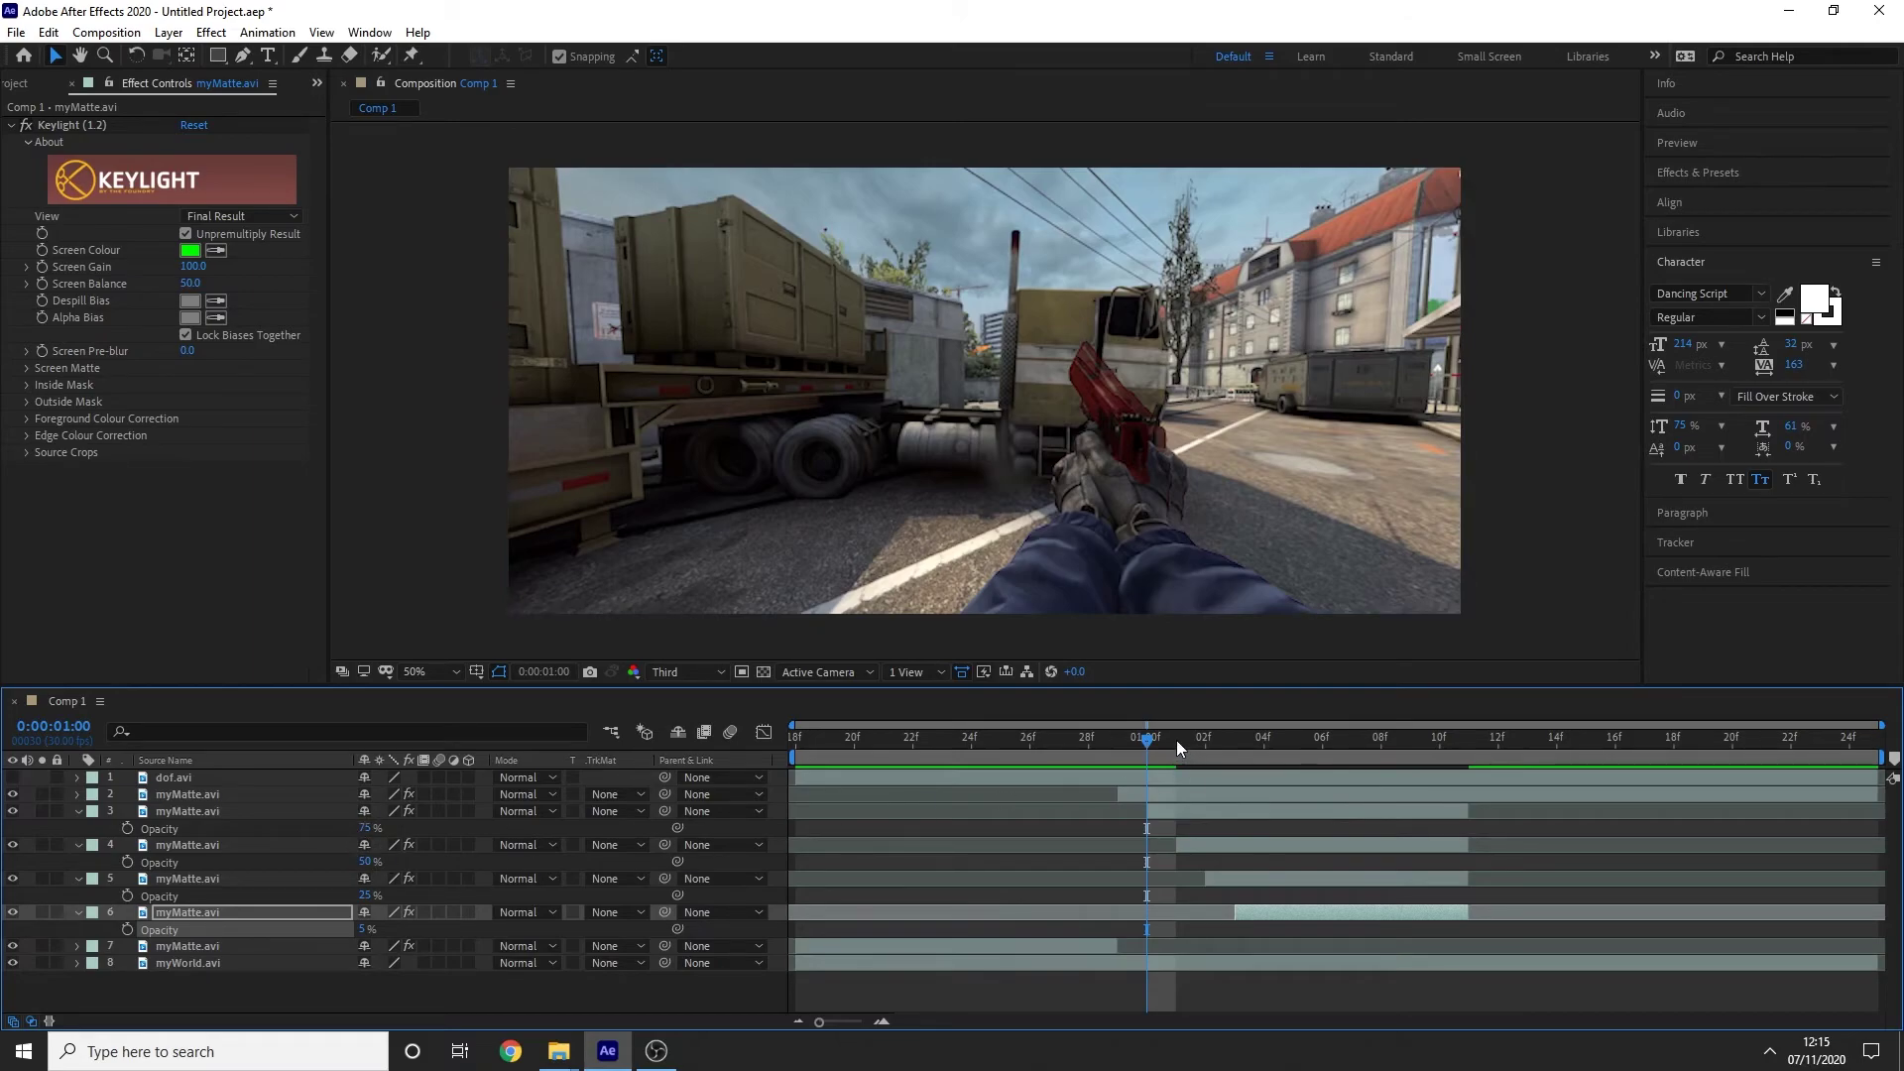
pyautogui.moveTo(1149, 735); pyautogui.dragTo(1269, 838)
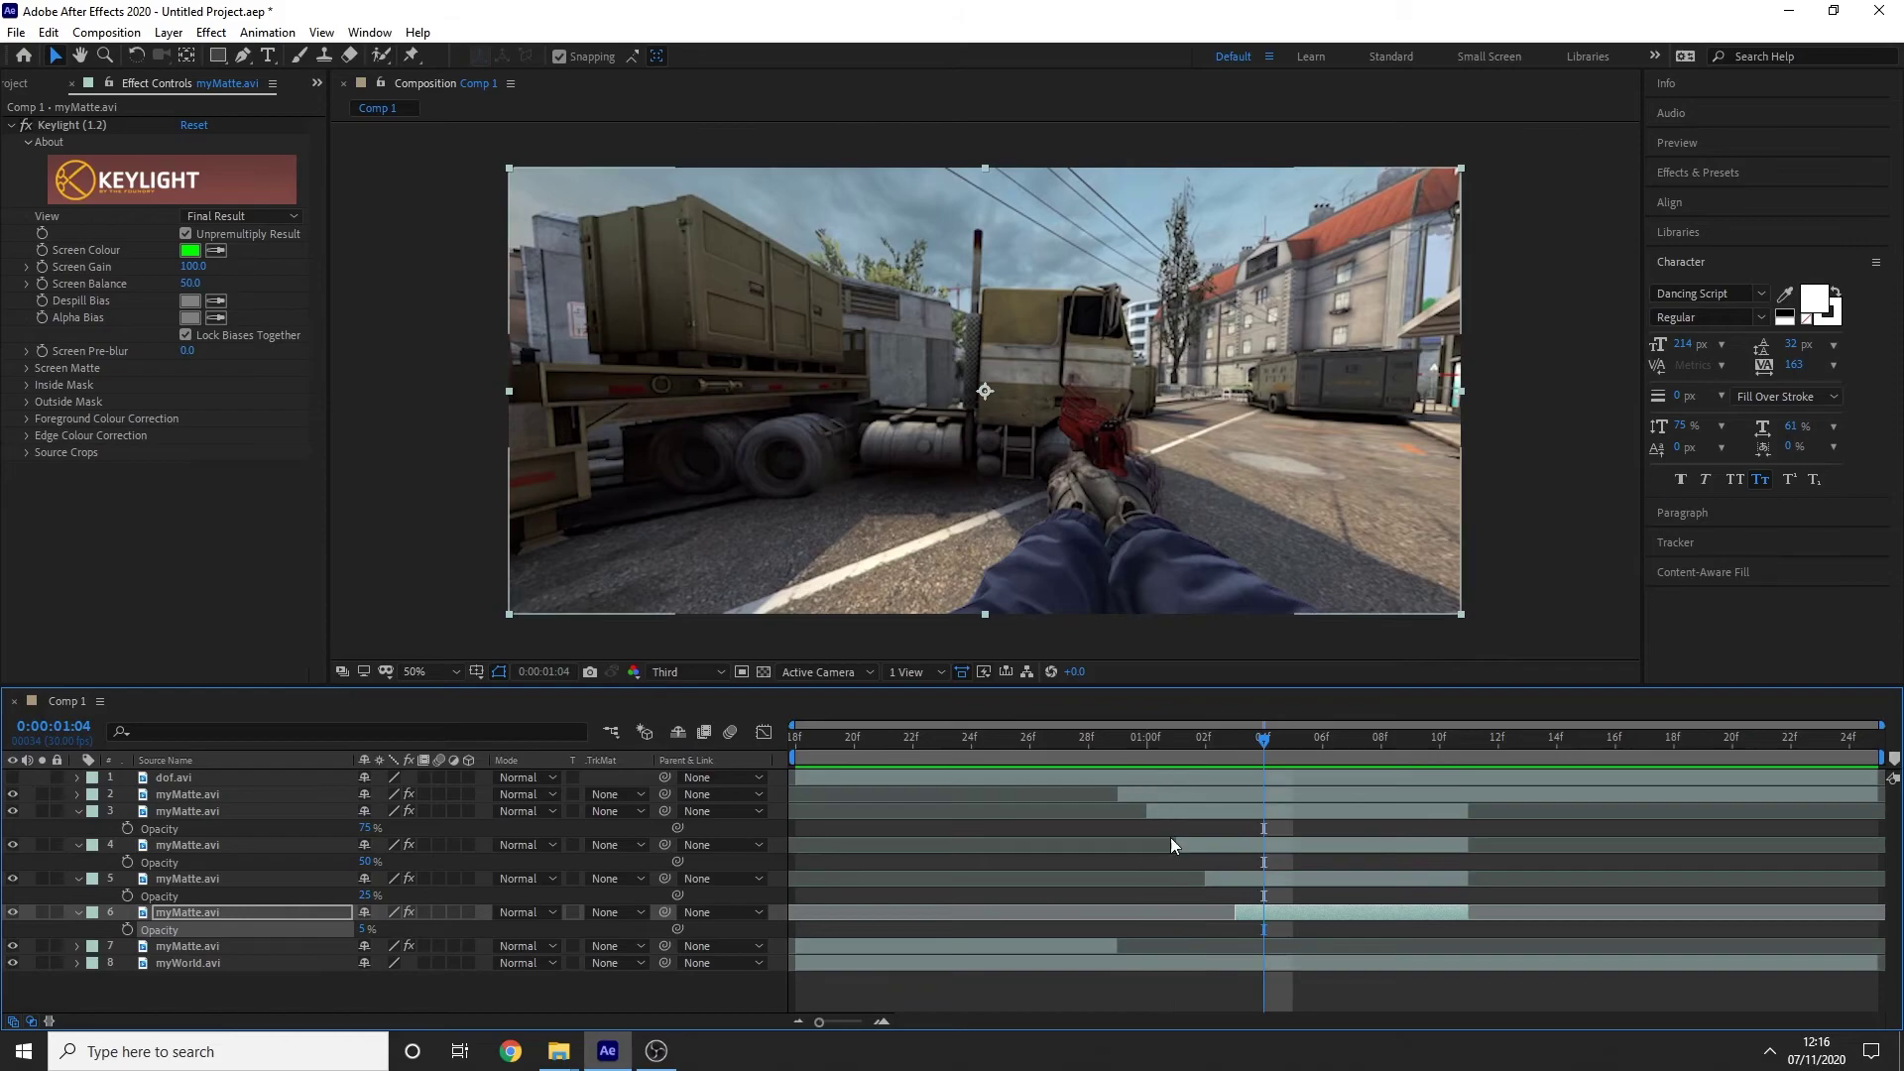
# Step: Collapse the opacity properties of layers 3–6, preview the trail around 01:00f, and select layer 4
pyautogui.click(78, 811)
pyautogui.click(81, 828)
pyautogui.click(80, 845)
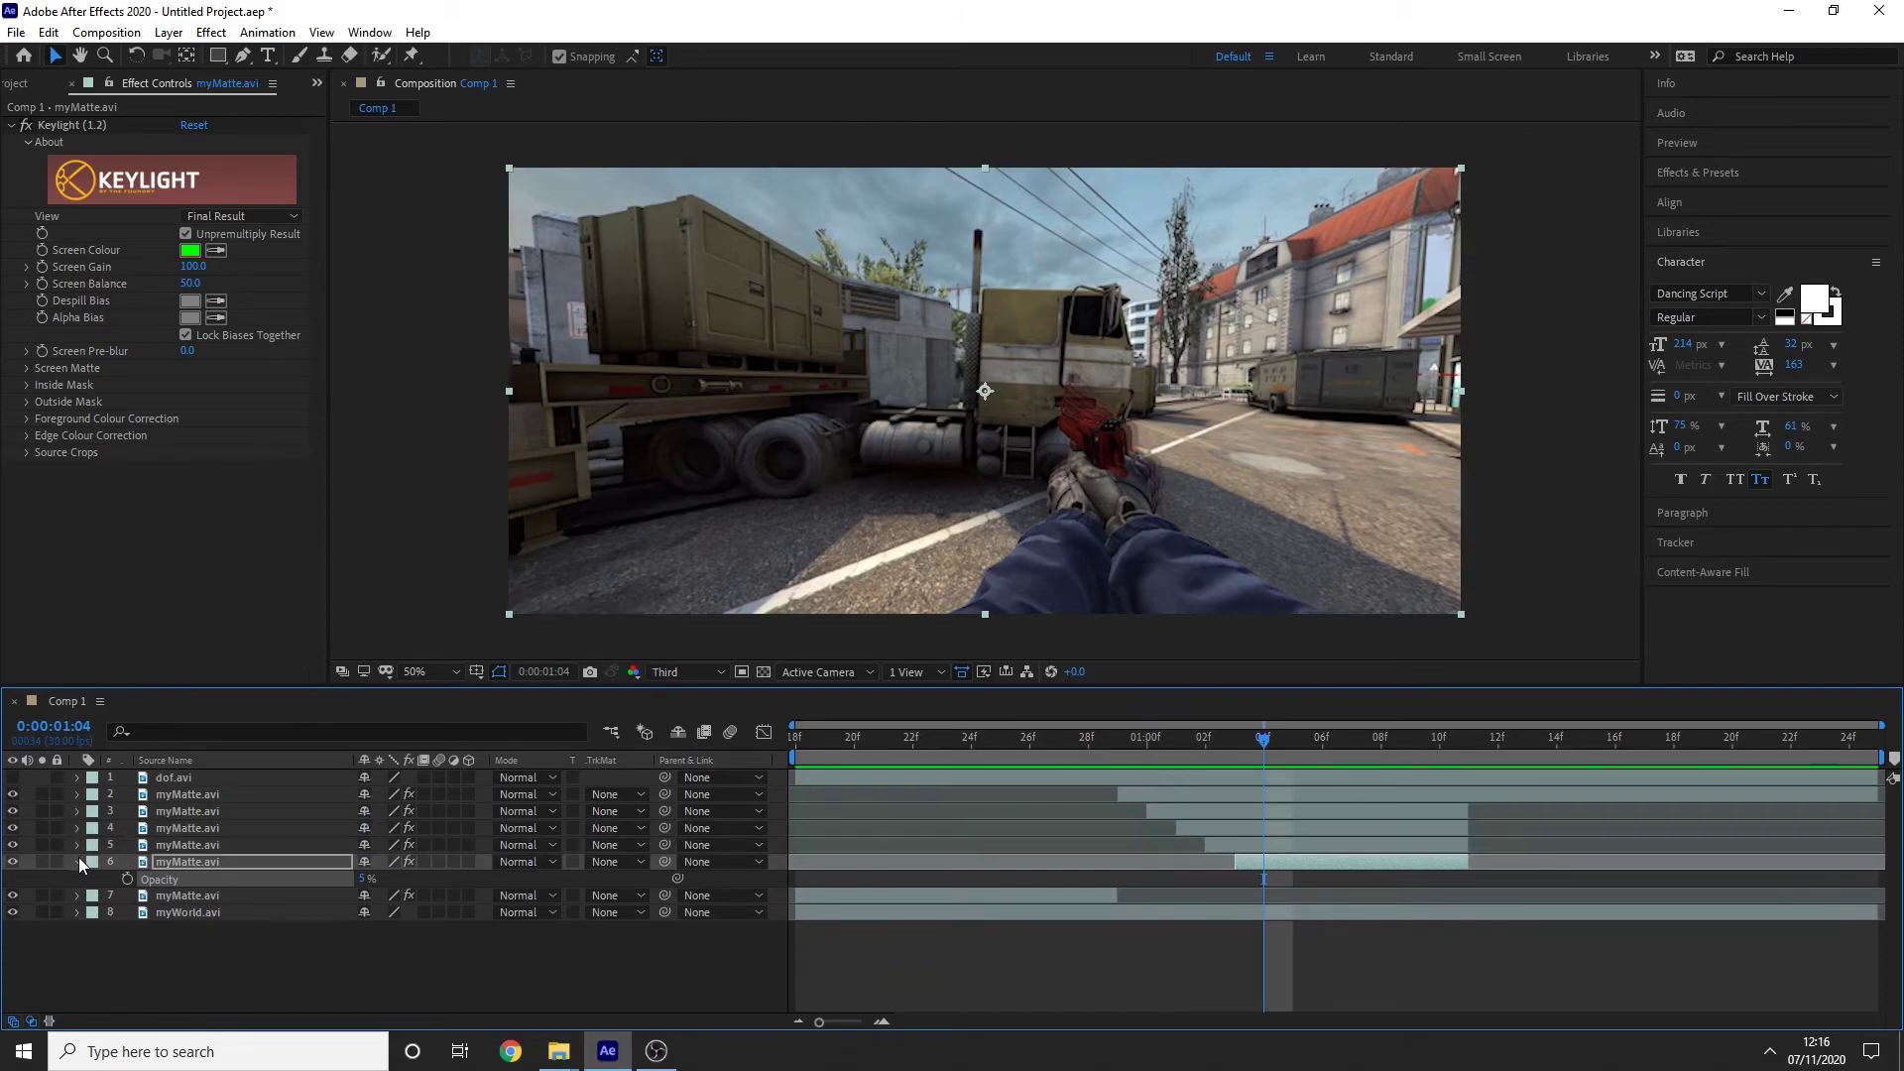
pyautogui.click(79, 862)
pyautogui.moveTo(1234, 736); pyautogui.dragTo(1188, 827)
pyautogui.click(1182, 811)
pyautogui.click(1212, 831)
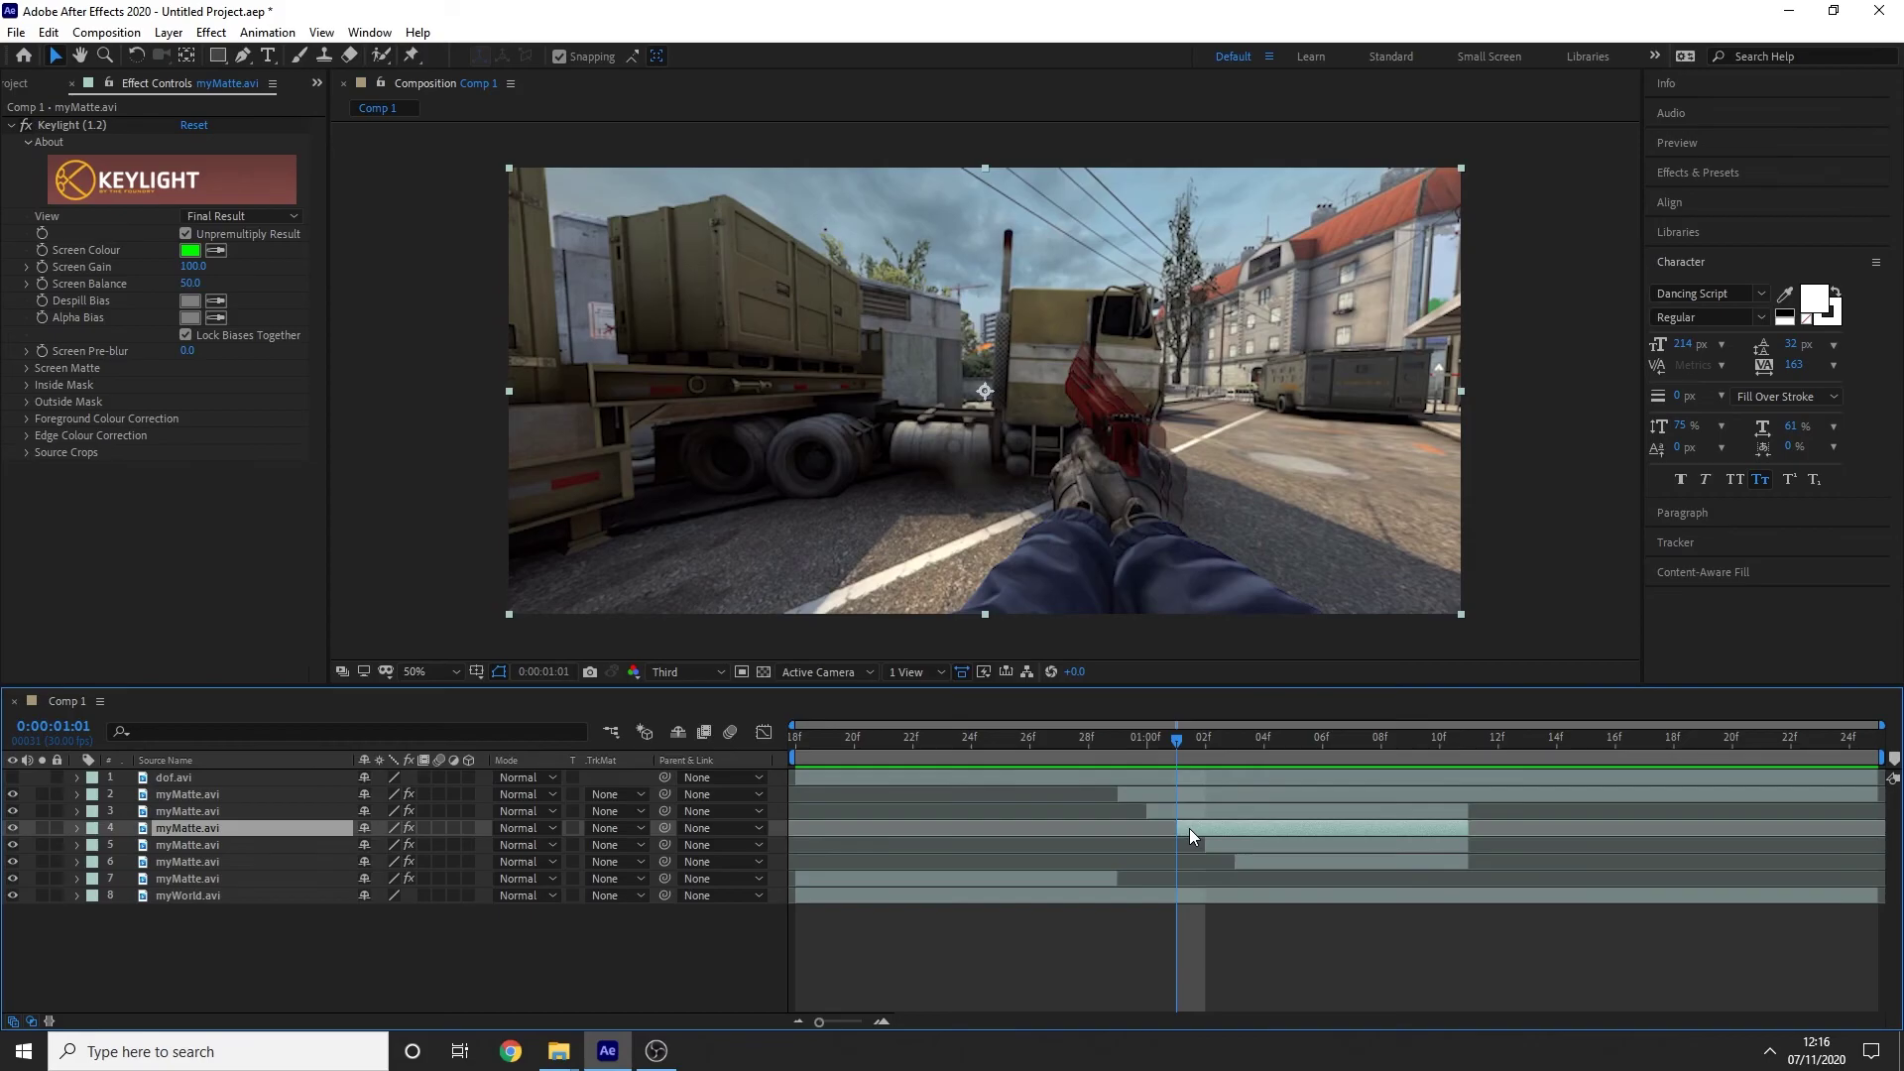